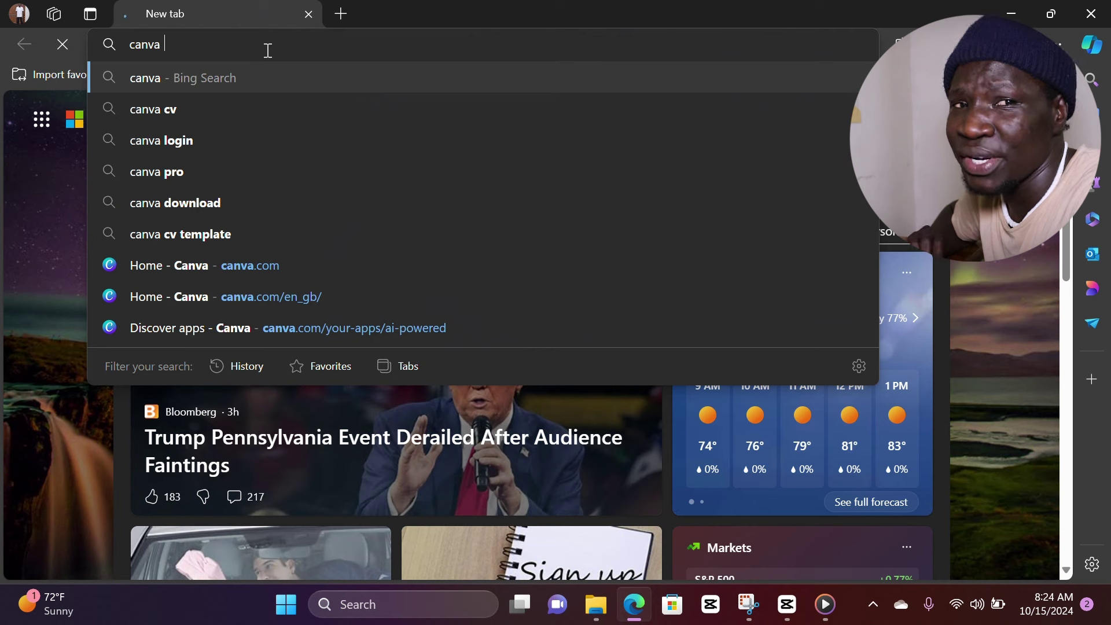
- Search the web for "canva picture generator" and open Canva's Free AI Image Generator page
{"action": "type", "text": "pictures"}
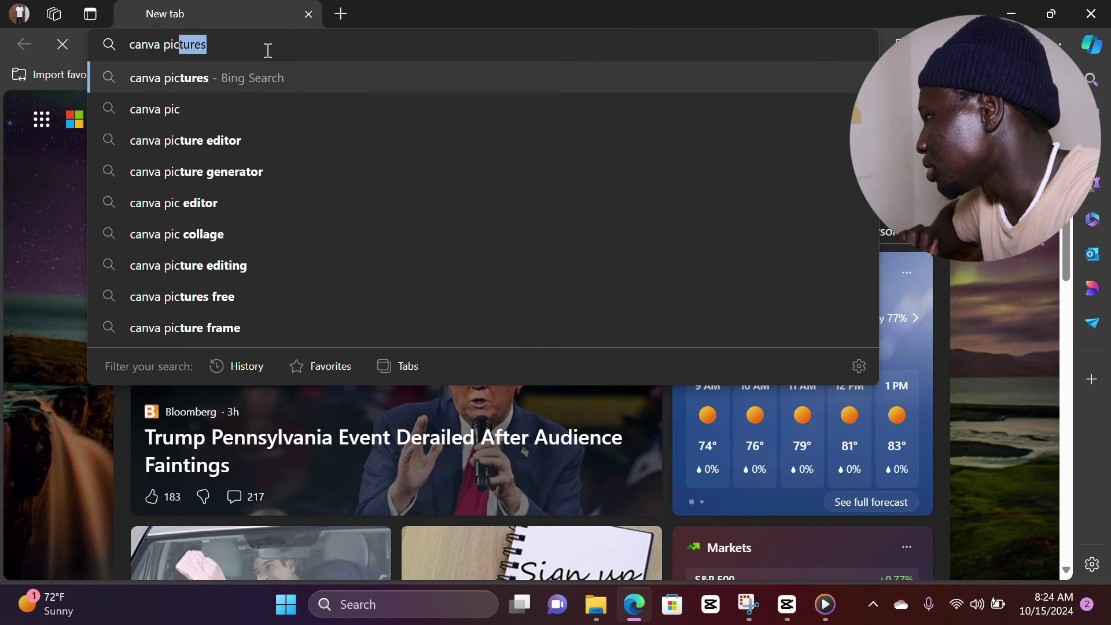
{"action": "left_click", "coordinate": [223, 175]}
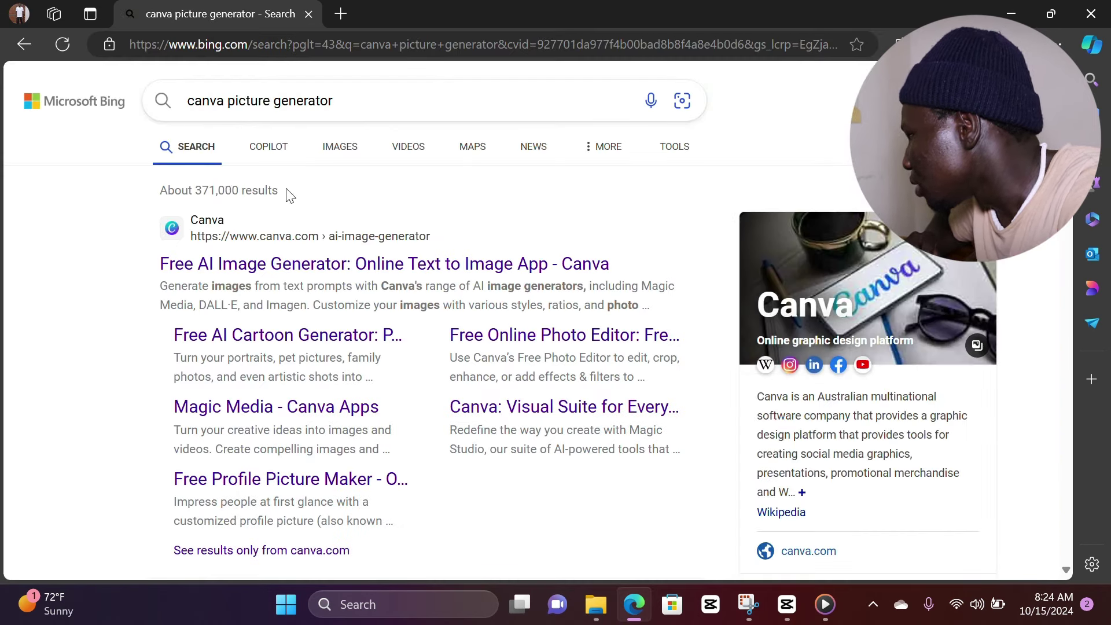
{"action": "left_click", "coordinate": [296, 270]}
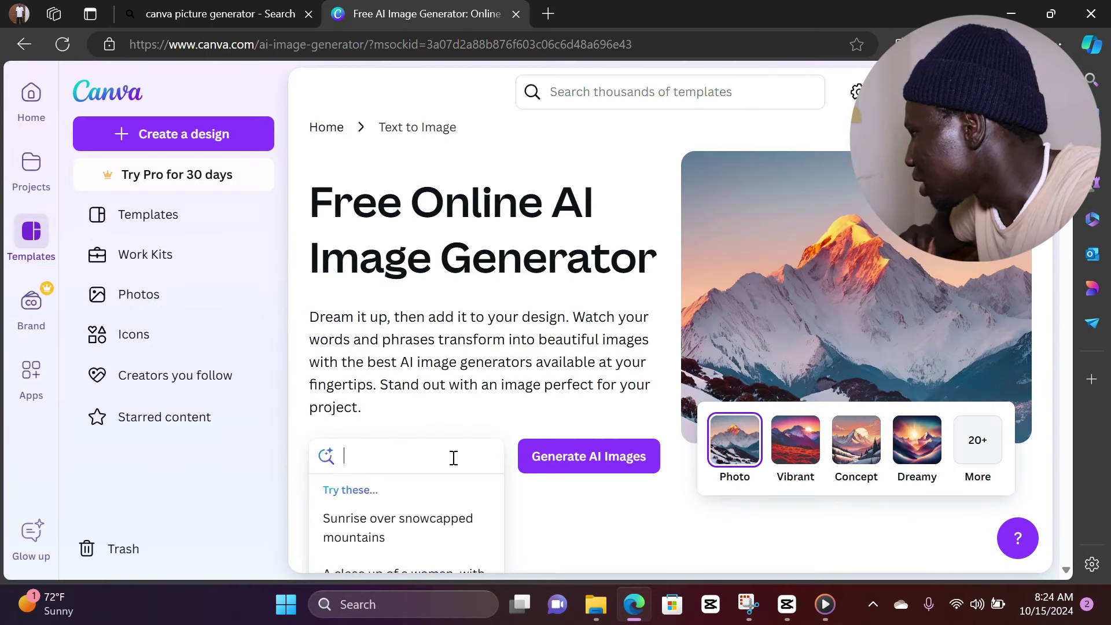
- Generate AI images from the prompt "sitting room as a youtube studio for content creater"
{"action": "type", "text": "sitting room a"}
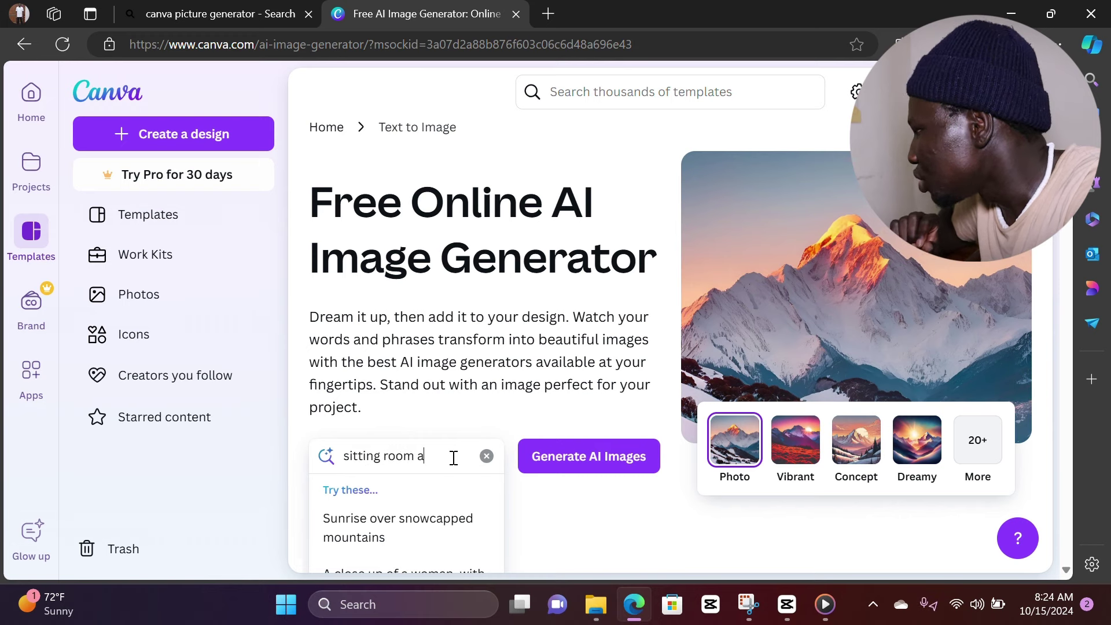
{"action": "type", "text": "s a "}
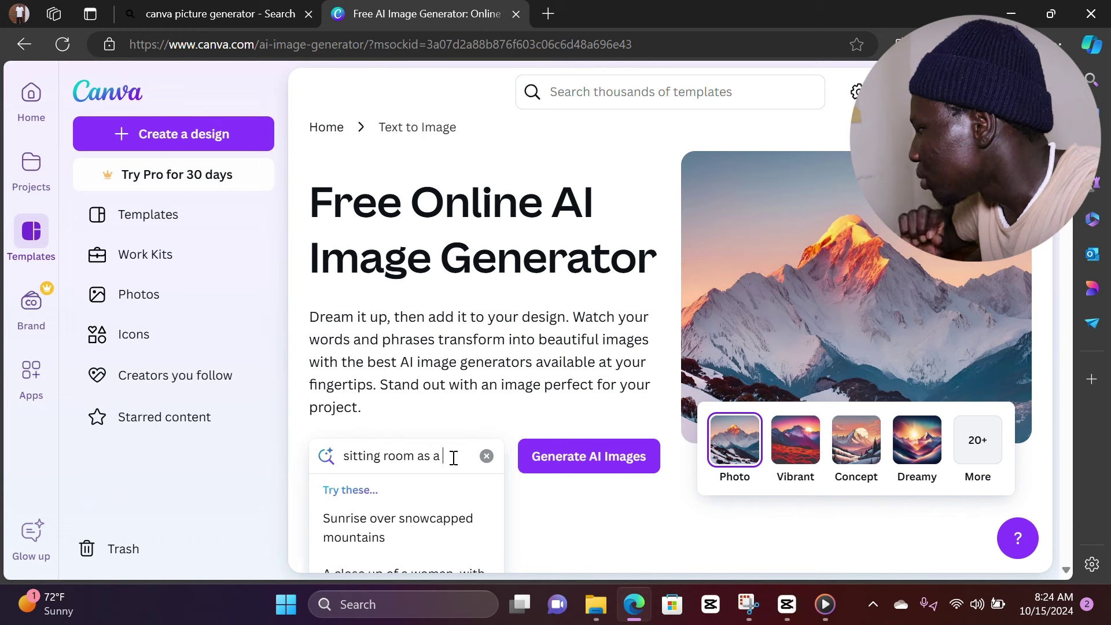
{"action": "type", "text": "yout"}
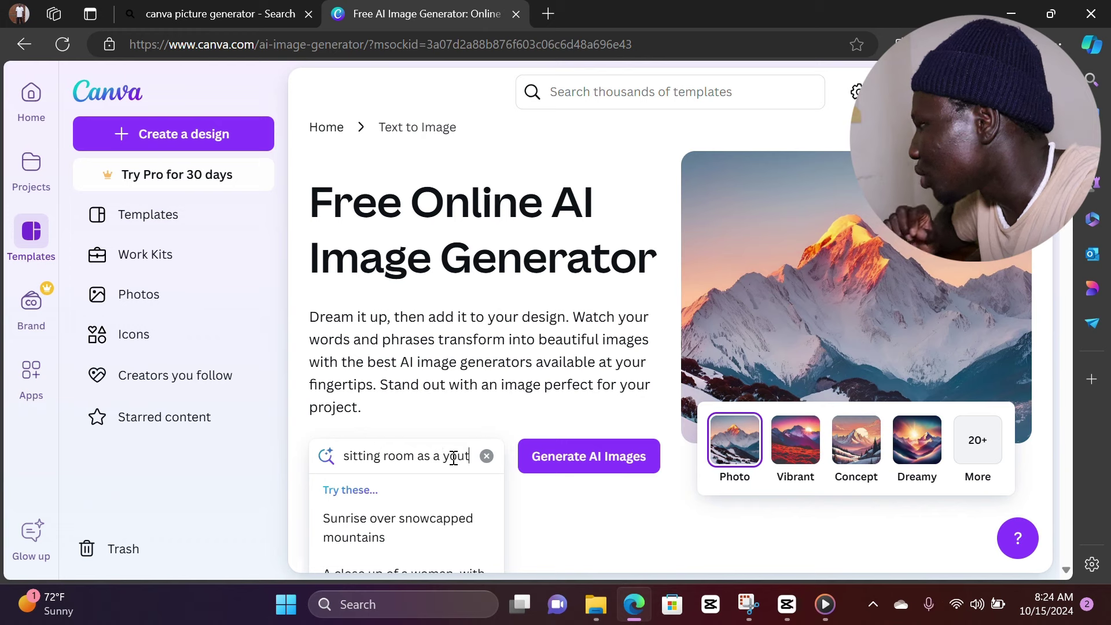
{"action": "type", "text": "ube"}
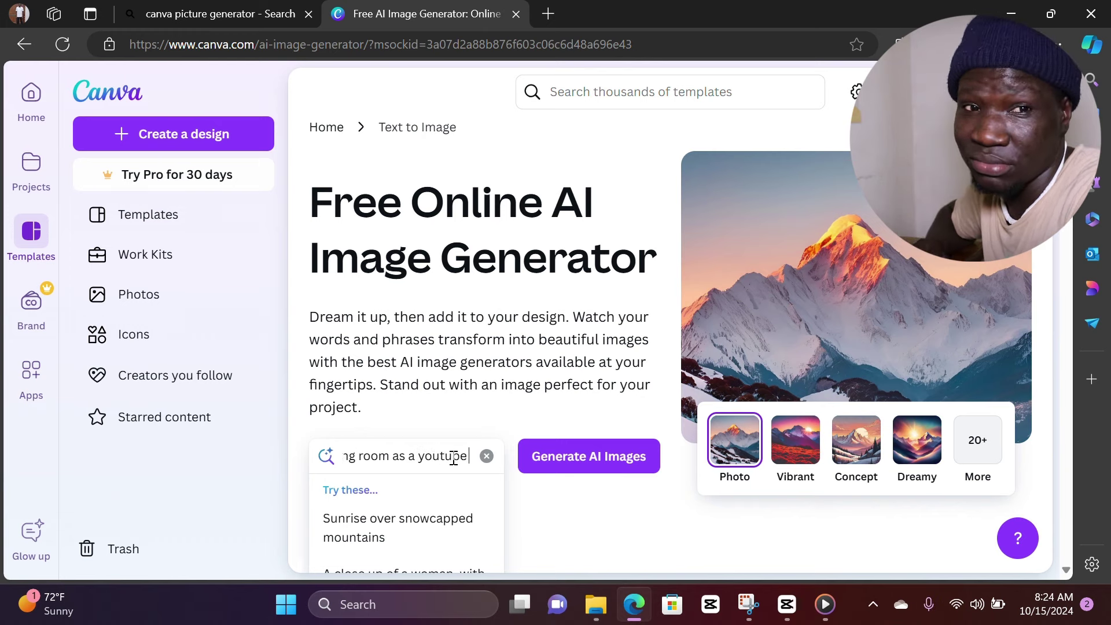
{"action": "type", "text": " studio"}
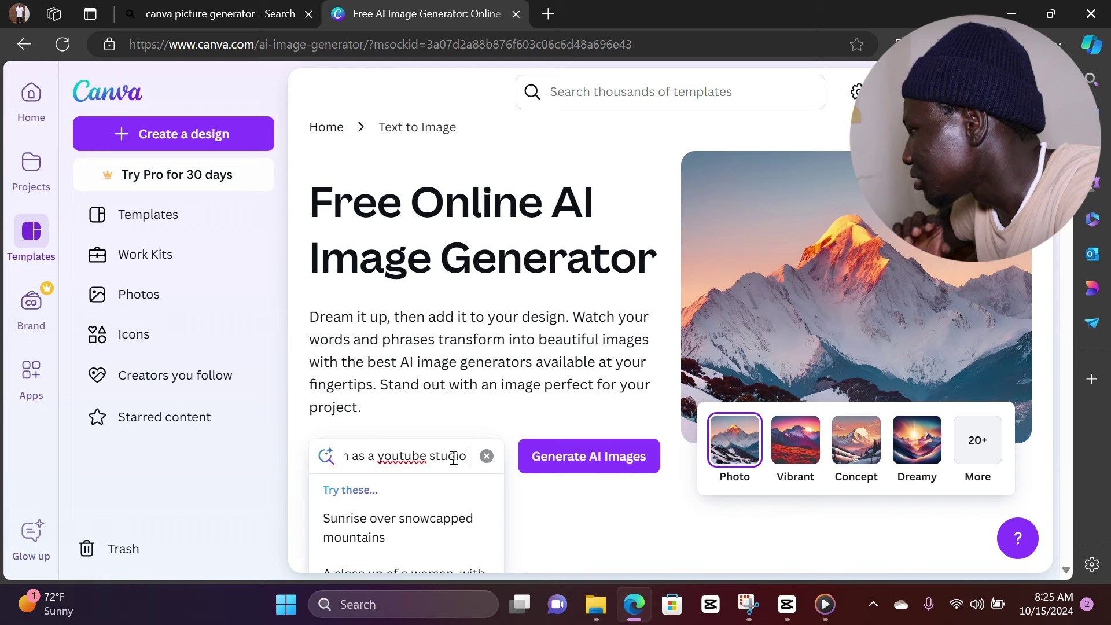
{"action": "type", "text": "f"}
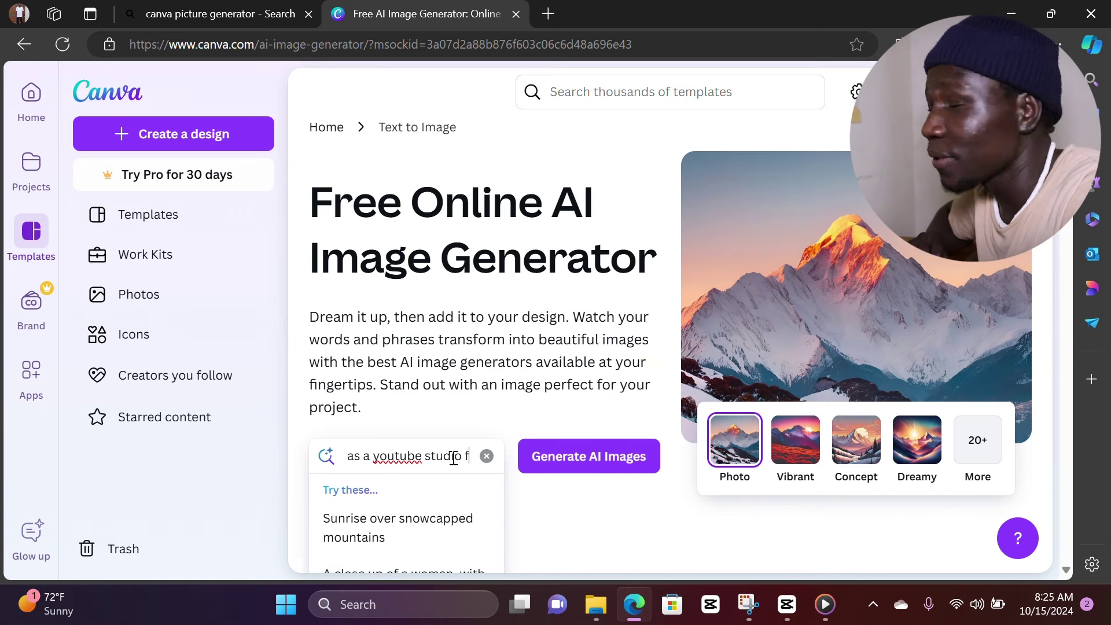
{"action": "type", "text": "or"}
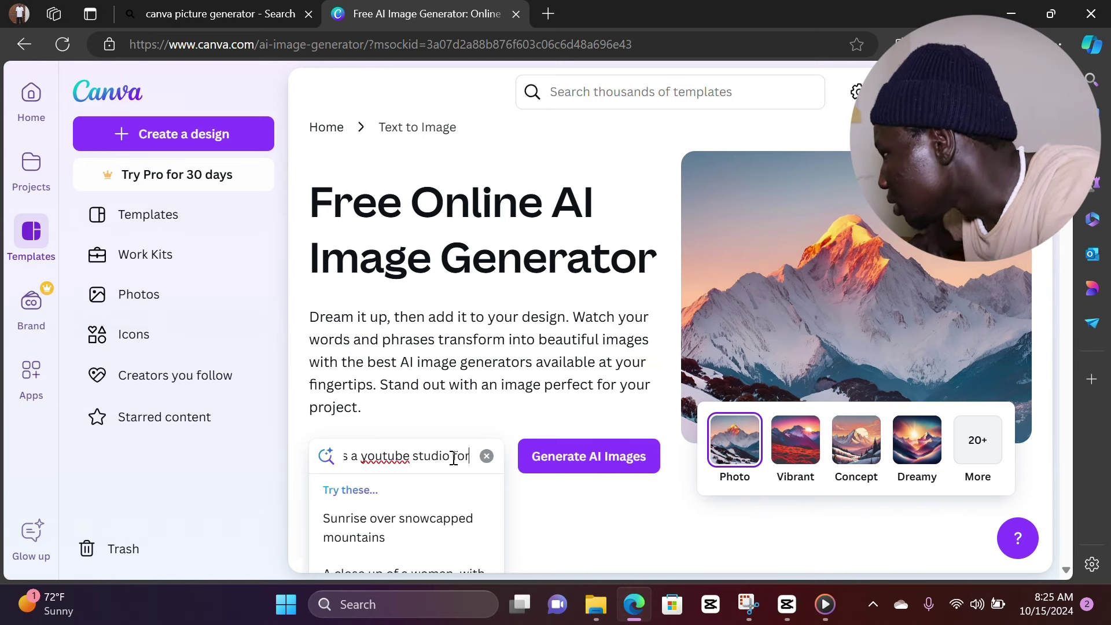
{"action": "type", "text": " conte"}
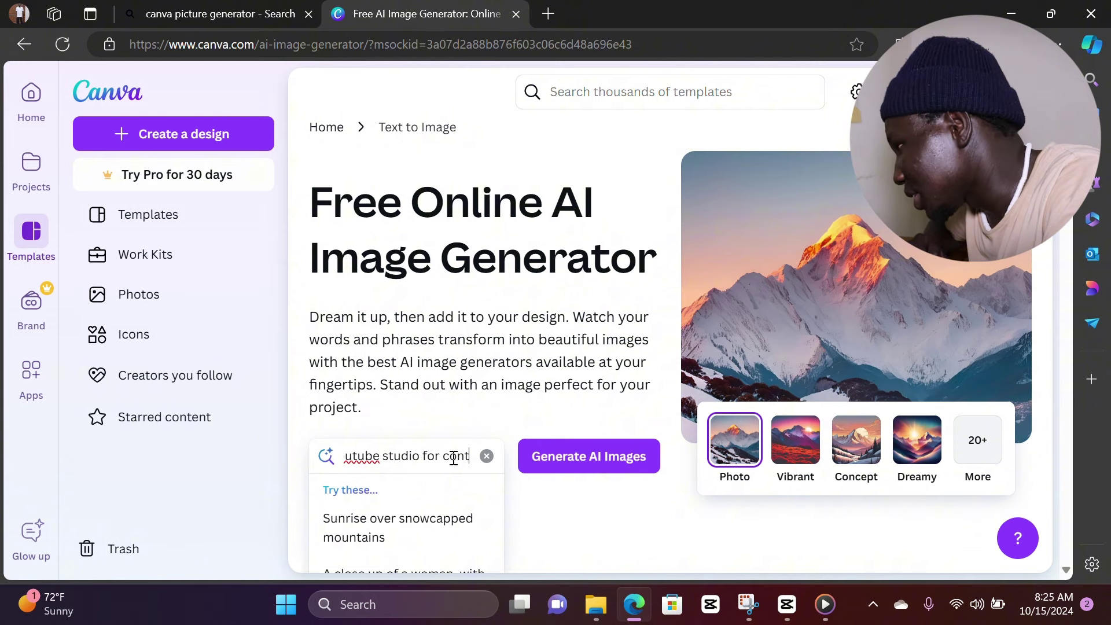
{"action": "key", "text": "BackSpace"}
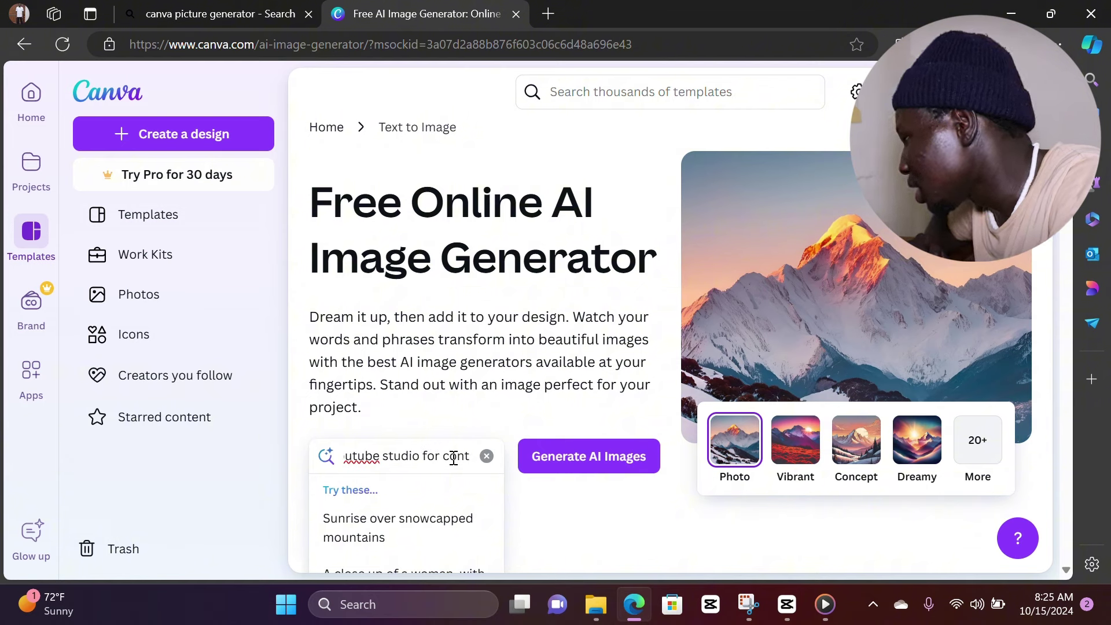
{"action": "type", "text": "ent"}
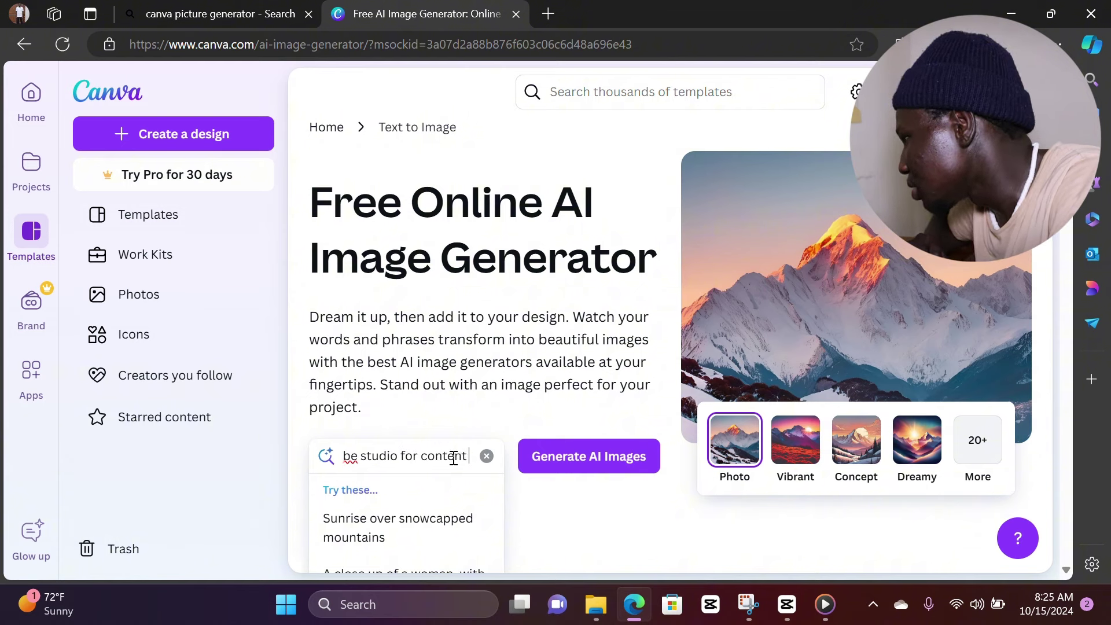
{"action": "type", "text": " c"}
{"action": "type", "text": "re"}
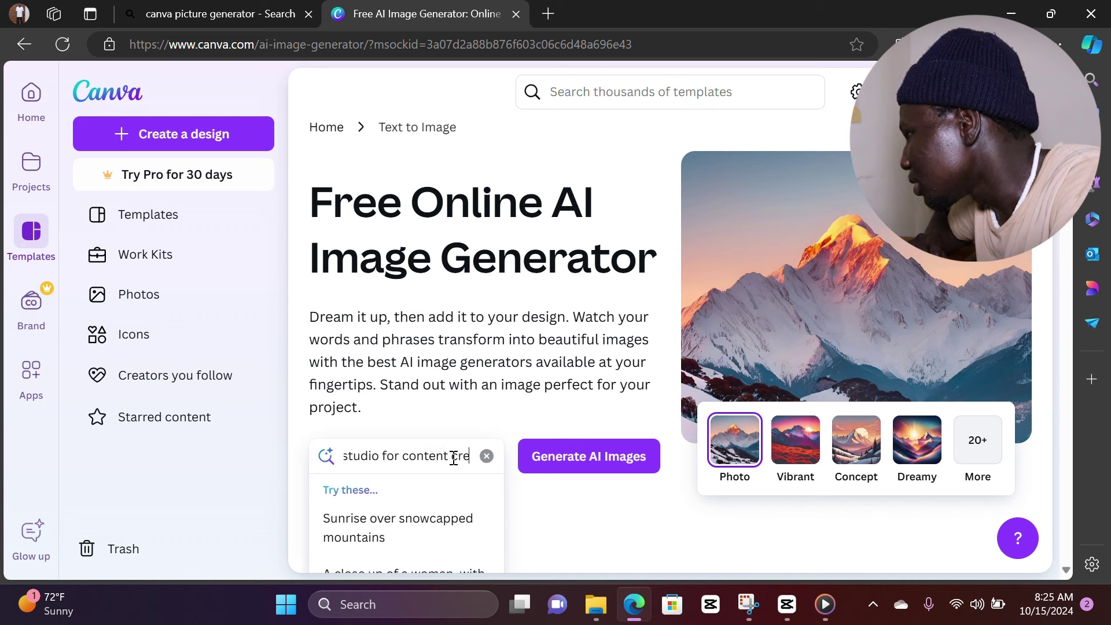
{"action": "type", "text": "ater"}
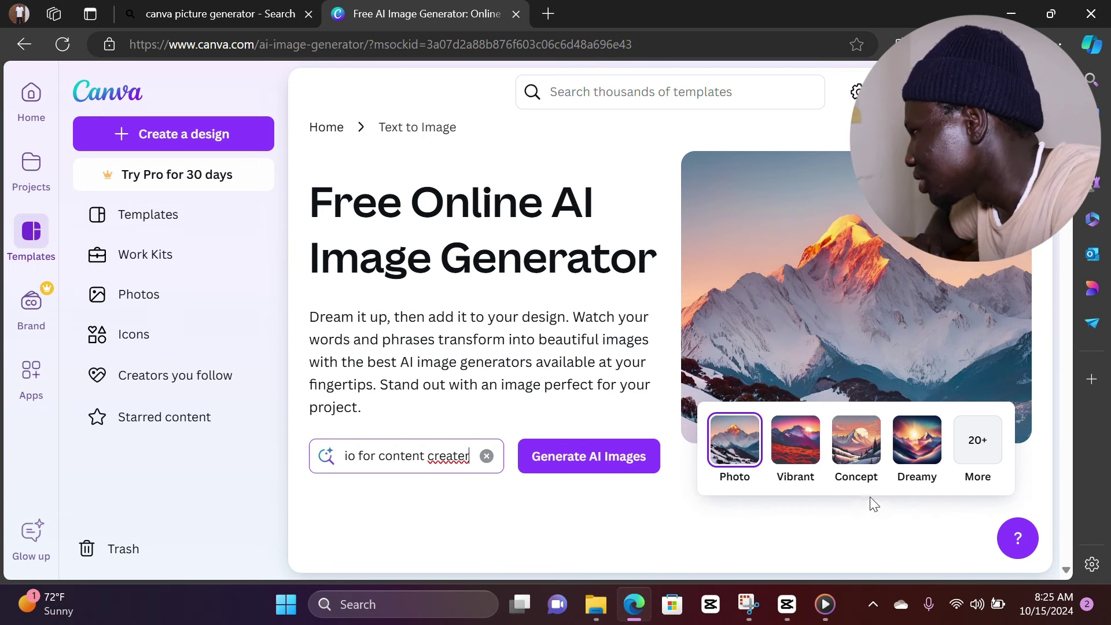
{"action": "left_click", "coordinate": [632, 458]}
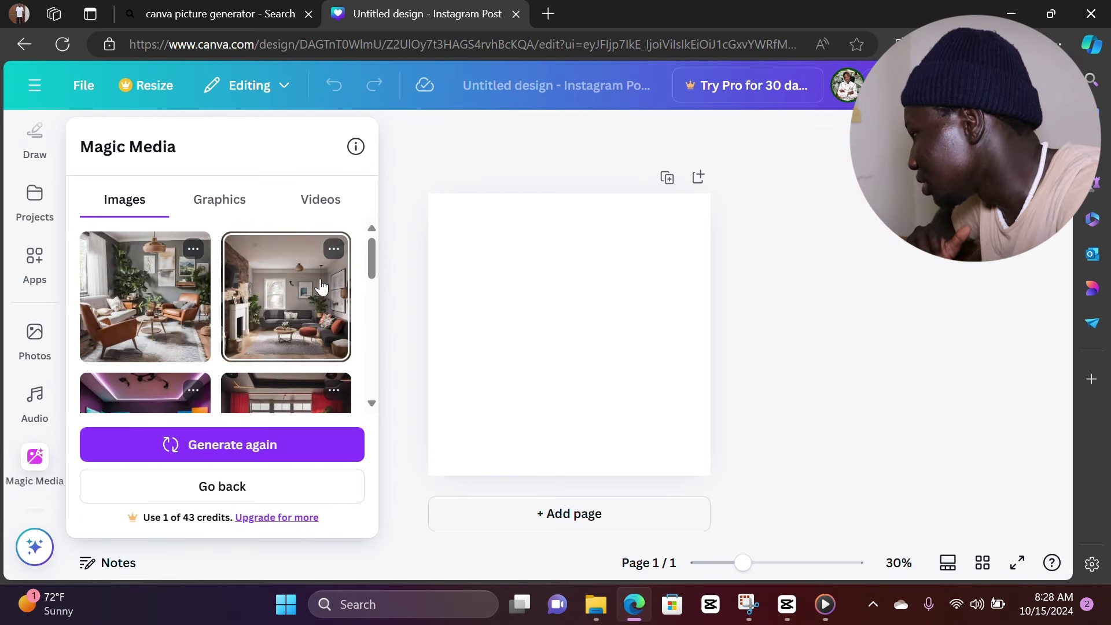
- Generate a video from the purple-lit studio image with the yellow sofa among the Magic Media results
{"action": "mouse_move", "coordinate": [371, 266]}
{"action": "left_mouse_down"}
{"action": "mouse_move", "coordinate": [366, 314]}
{"action": "mouse_move", "coordinate": [369, 281]}
{"action": "left_mouse_up"}
{"action": "left_click", "coordinate": [189, 359]}
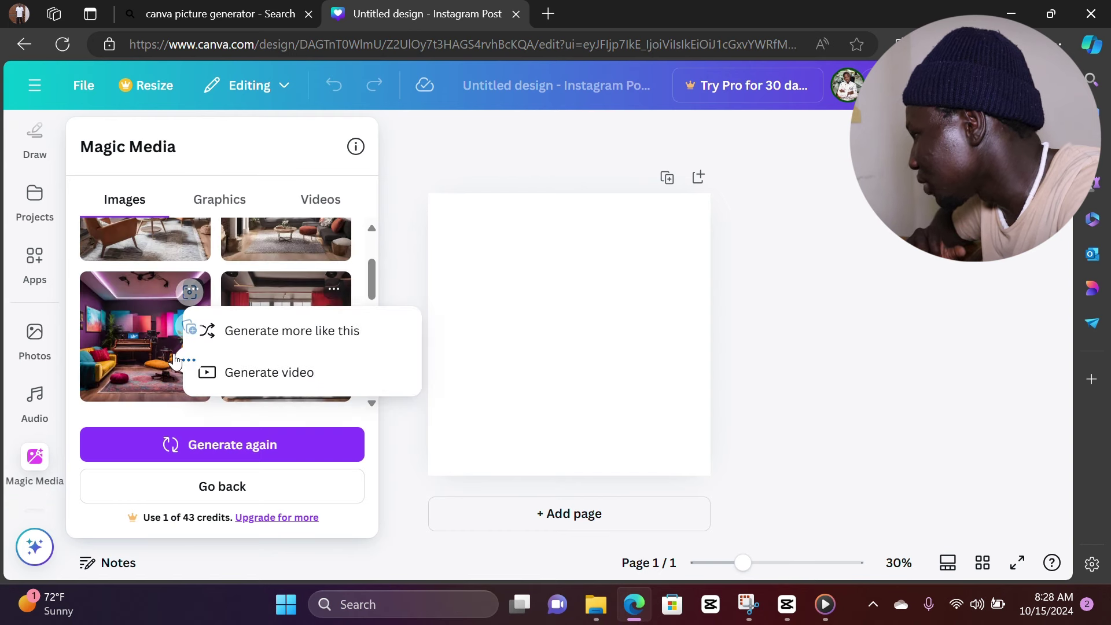
{"action": "left_click", "coordinate": [220, 372]}
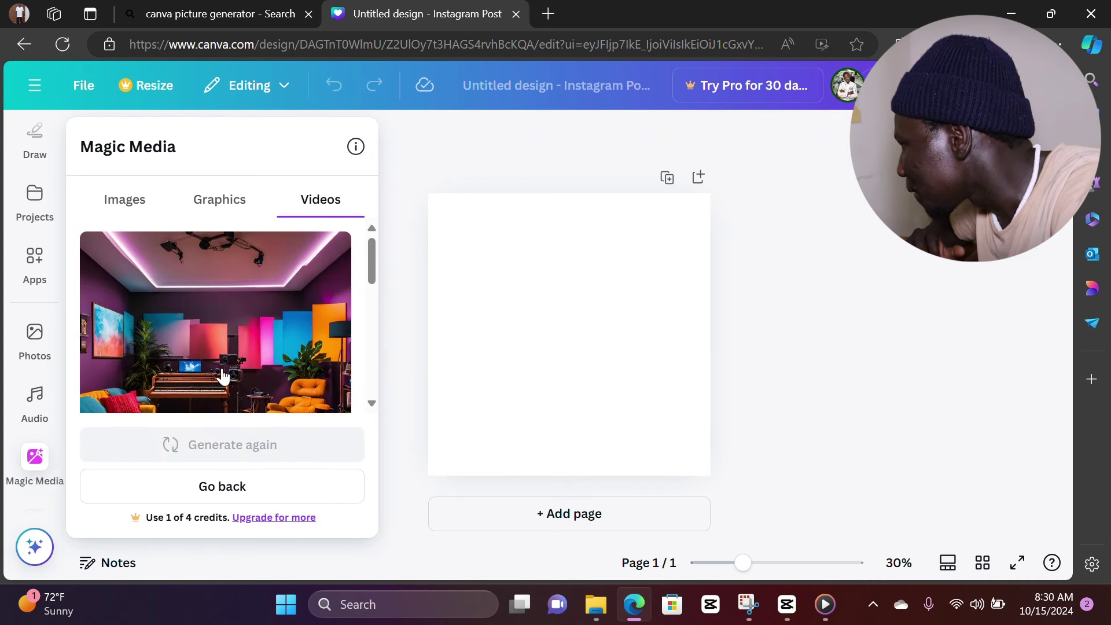
{"action": "mouse_move", "coordinate": [219, 354]}
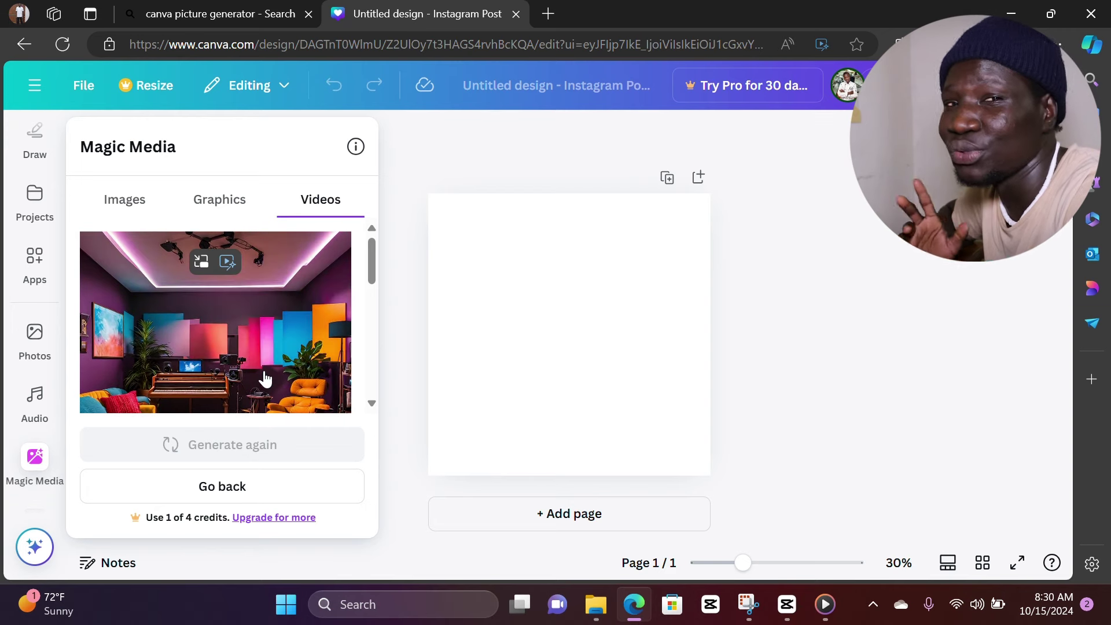
- Add the generated studio video to the page, enlarged to fill it, and choose to download the design
{"action": "left_click", "coordinate": [297, 289]}
{"action": "right_click", "coordinate": [297, 289]}
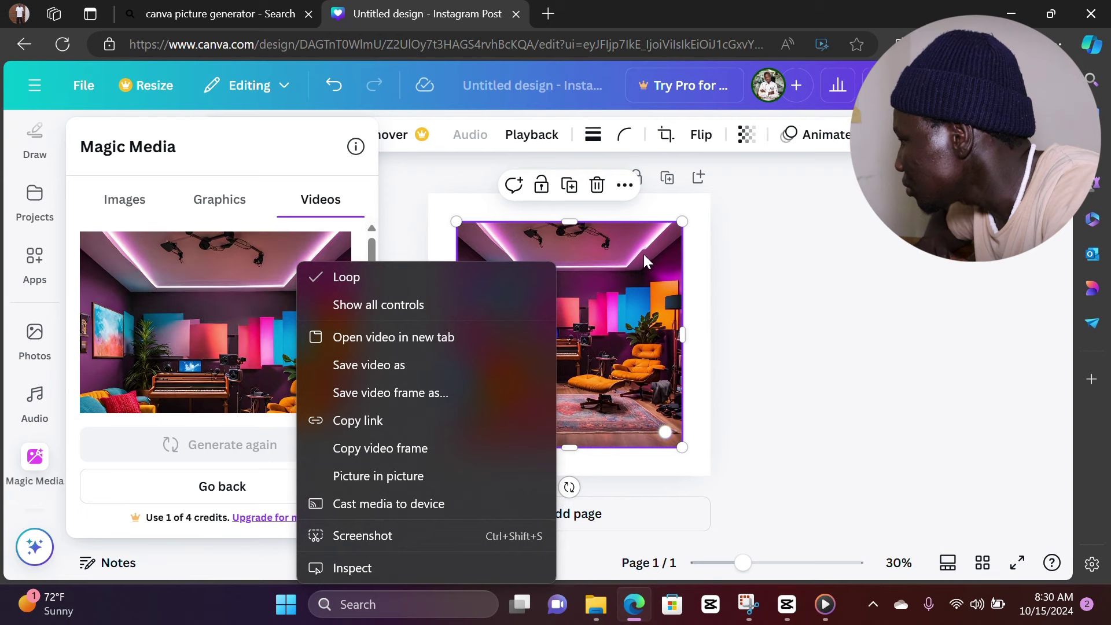
{"action": "left_click", "coordinate": [632, 226]}
{"action": "left_click_drag", "start_coordinate": [683, 220], "coordinate": [704, 196]}
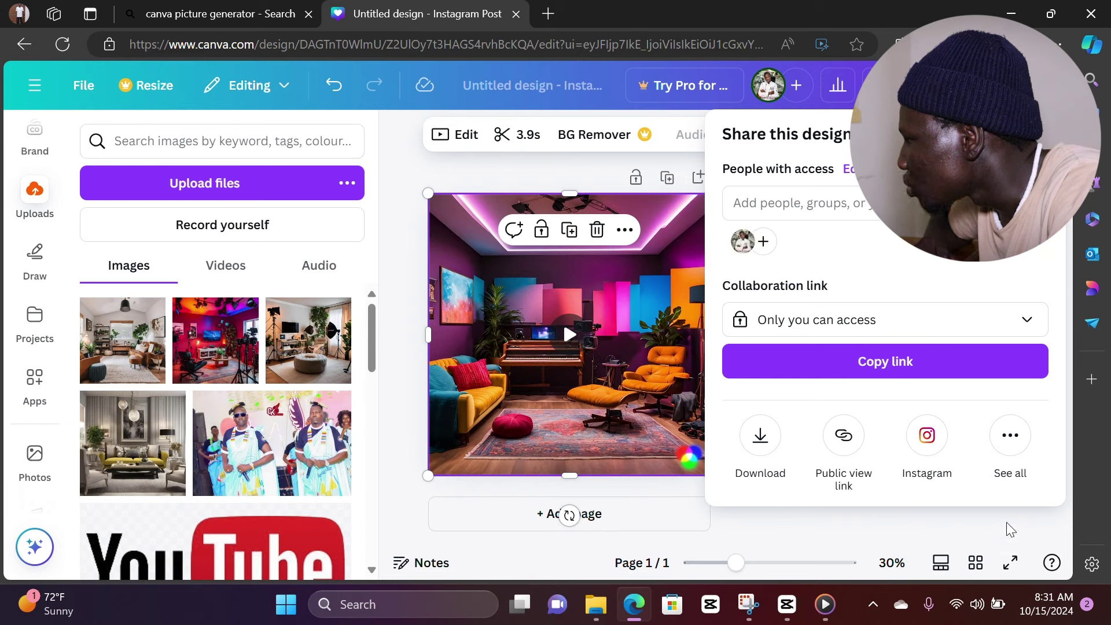
{"action": "left_click", "coordinate": [761, 439]}
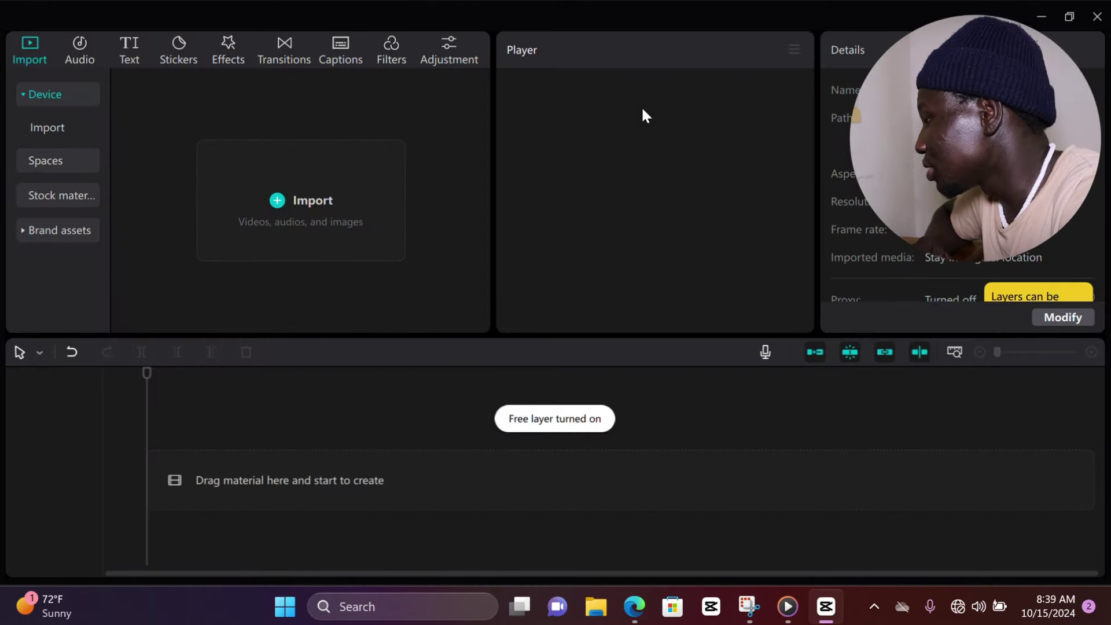
- Add the recent video file MVI_1720 from File Explorer to the empty CapCut timeline
{"action": "left_click", "coordinate": [605, 608]}
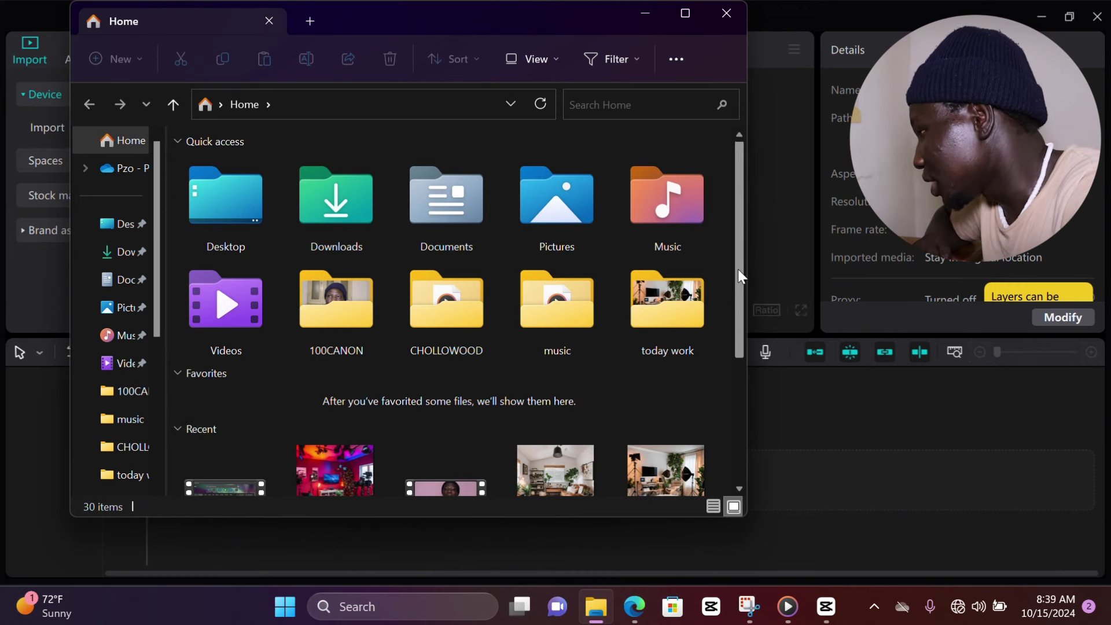
{"action": "left_click_drag", "start_coordinate": [738, 269], "coordinate": [756, 361]}
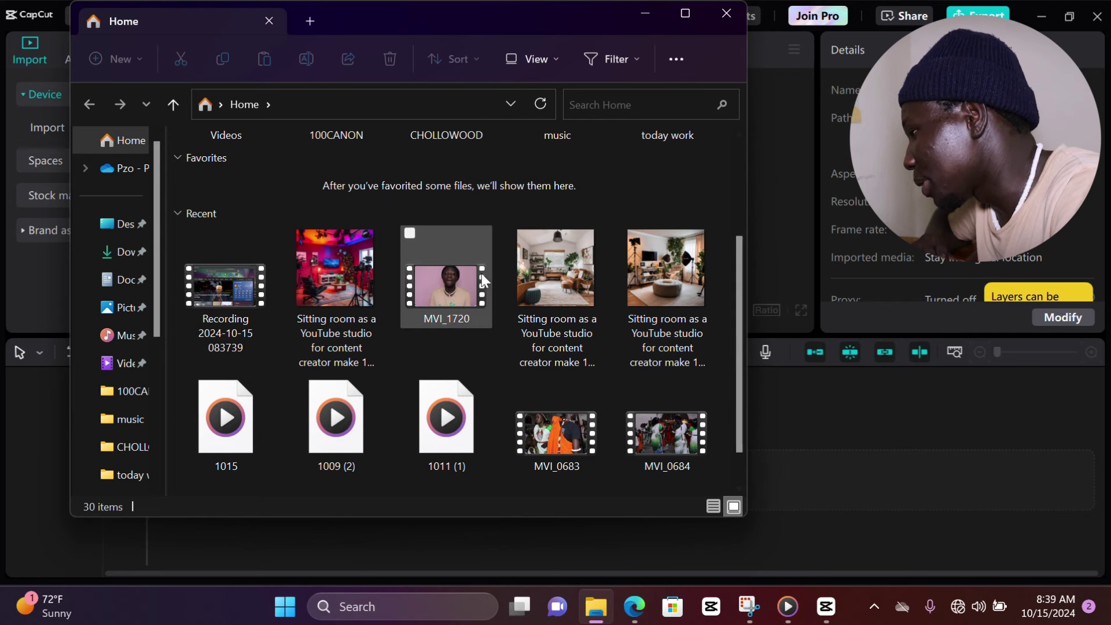
{"action": "left_click_drag", "start_coordinate": [445, 294], "coordinate": [778, 434]}
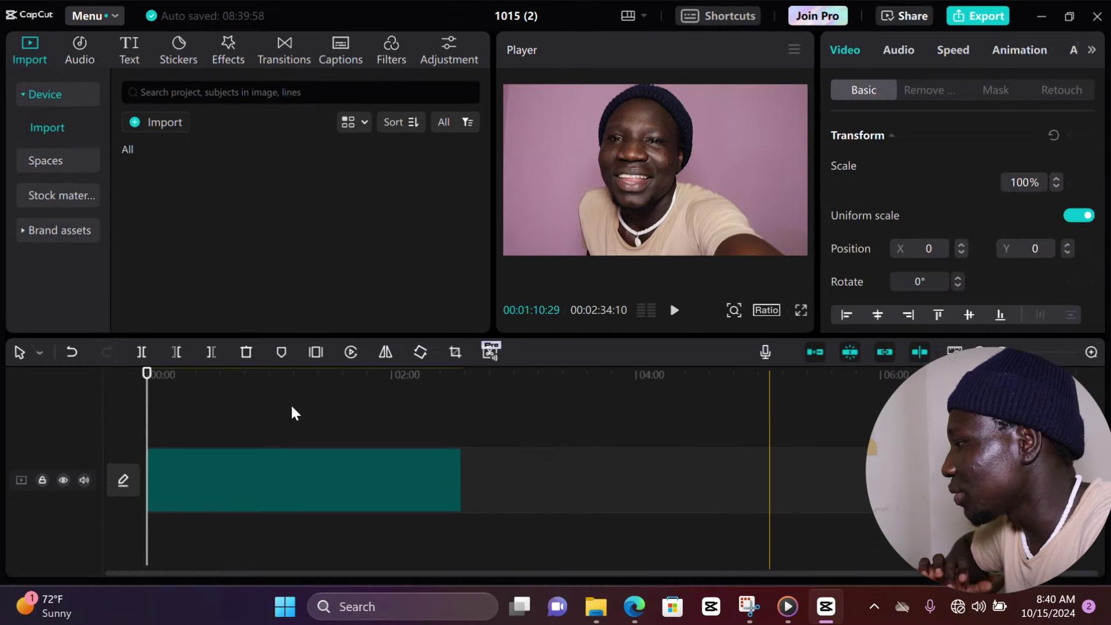
- Remove the pink background from the MVI_1720 clip with Auto removal
{"action": "left_click", "coordinate": [328, 466]}
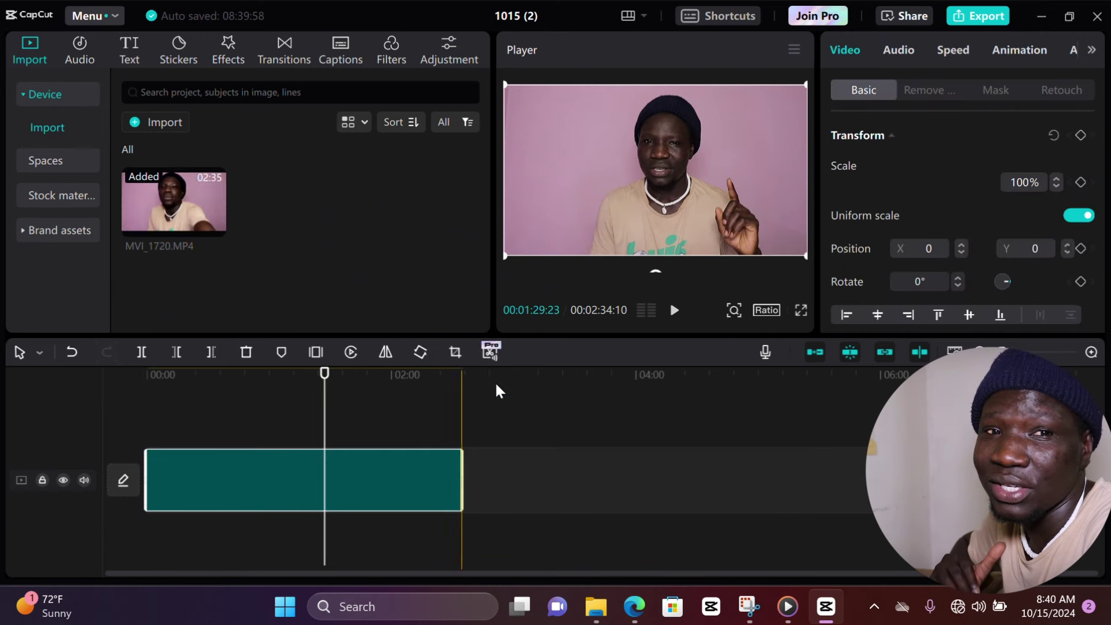
{"action": "left_click", "coordinate": [924, 88]}
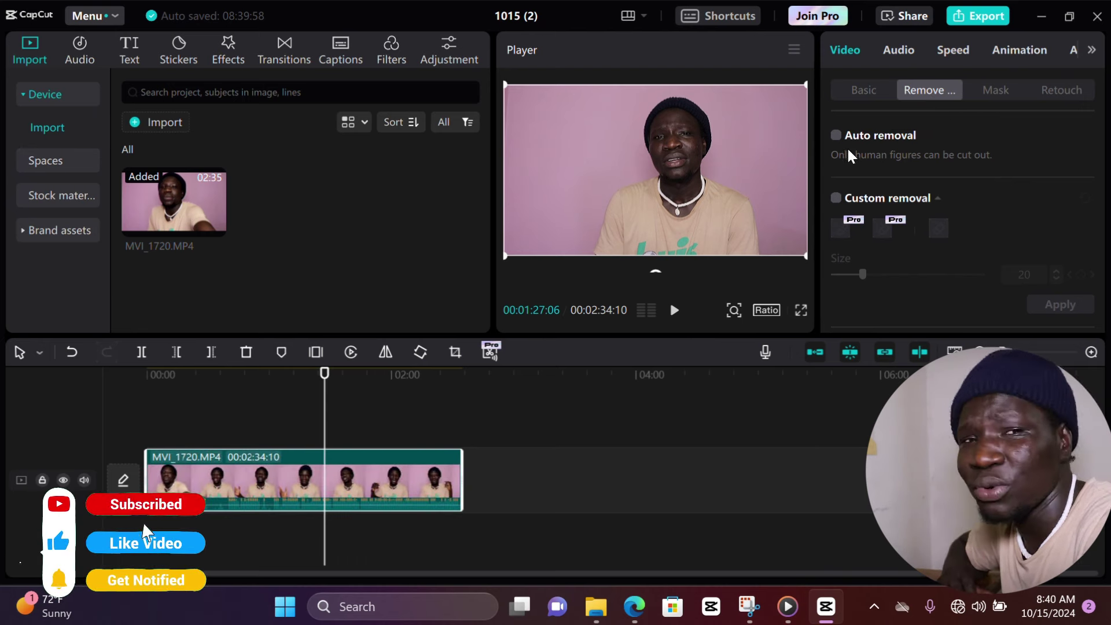
{"action": "left_click", "coordinate": [836, 135]}
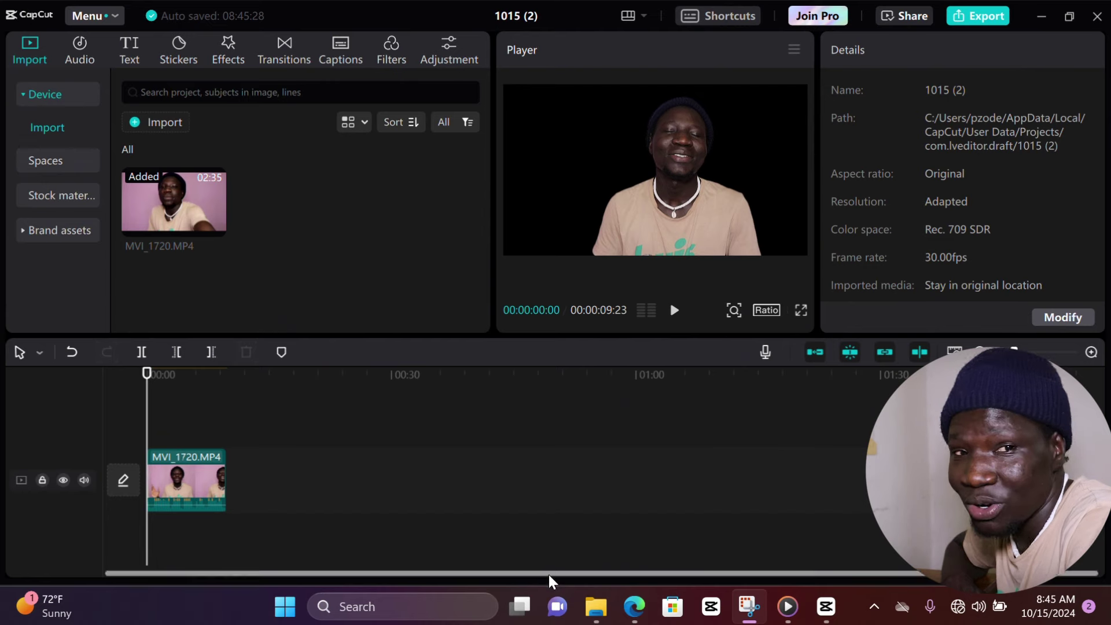
- Add the Untitled design MP4 from the Downloads folder to the CapCut timeline
{"action": "mouse_move", "coordinate": [596, 607]}
{"action": "left_click", "coordinate": [584, 537]}
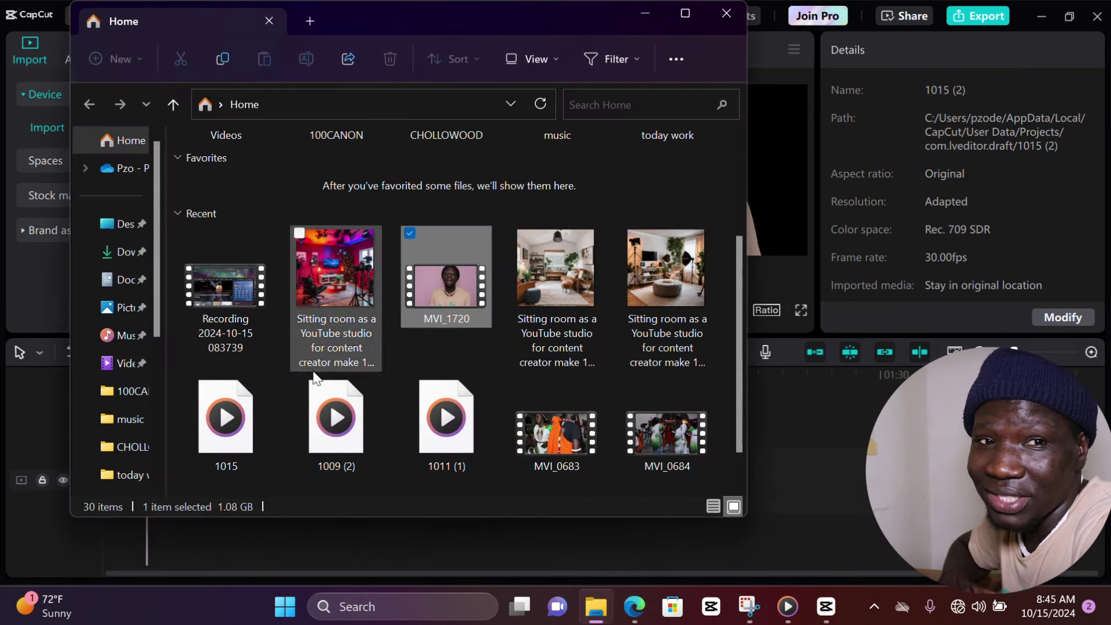
{"action": "left_click", "coordinate": [120, 251]}
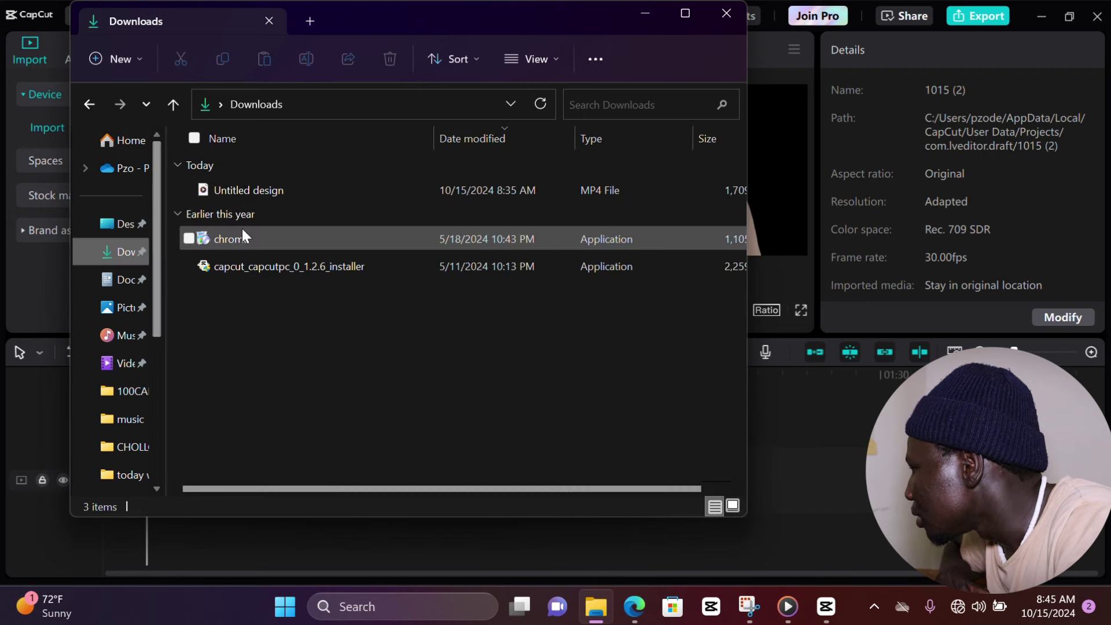
{"action": "left_click_drag", "start_coordinate": [256, 190], "coordinate": [803, 458]}
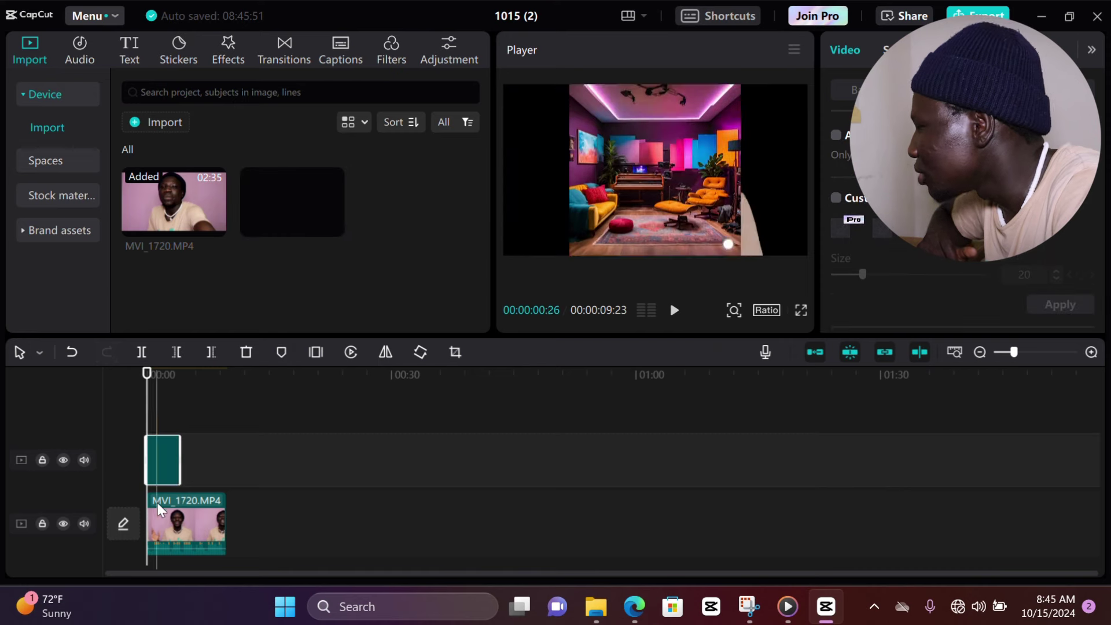
- Move the MVI_1720 clip to a track above the Untitled design clip and select the Untitled design clip
{"action": "mouse_move", "coordinate": [180, 497]}
{"action": "left_mouse_down"}
{"action": "mouse_move", "coordinate": [180, 408]}
{"action": "mouse_move", "coordinate": [187, 450]}
{"action": "left_mouse_up"}
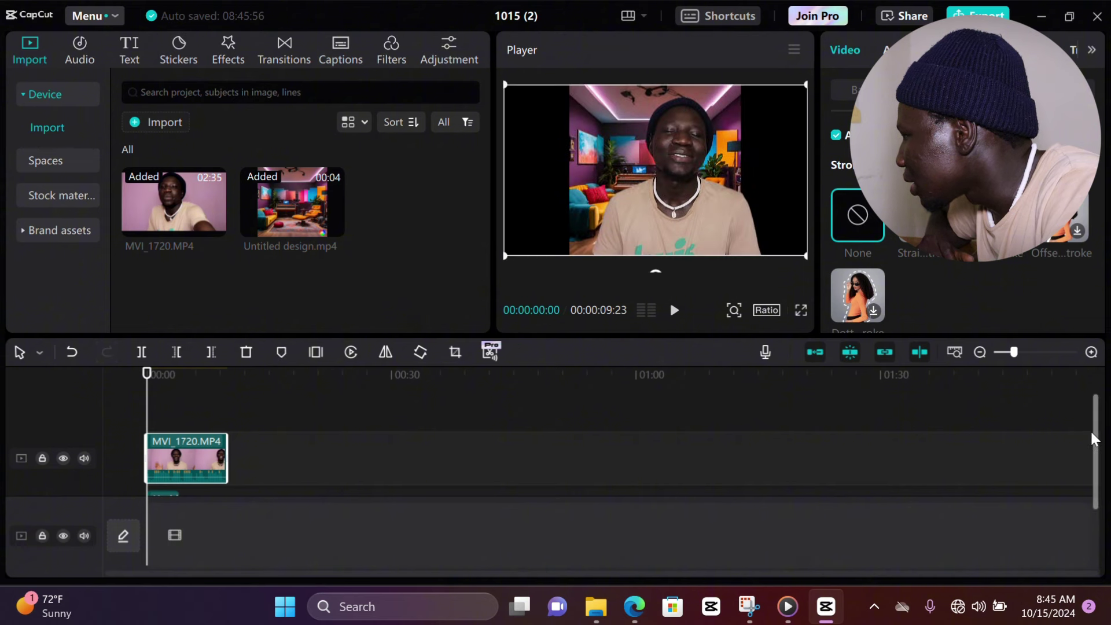
{"action": "left_click", "coordinate": [1091, 449]}
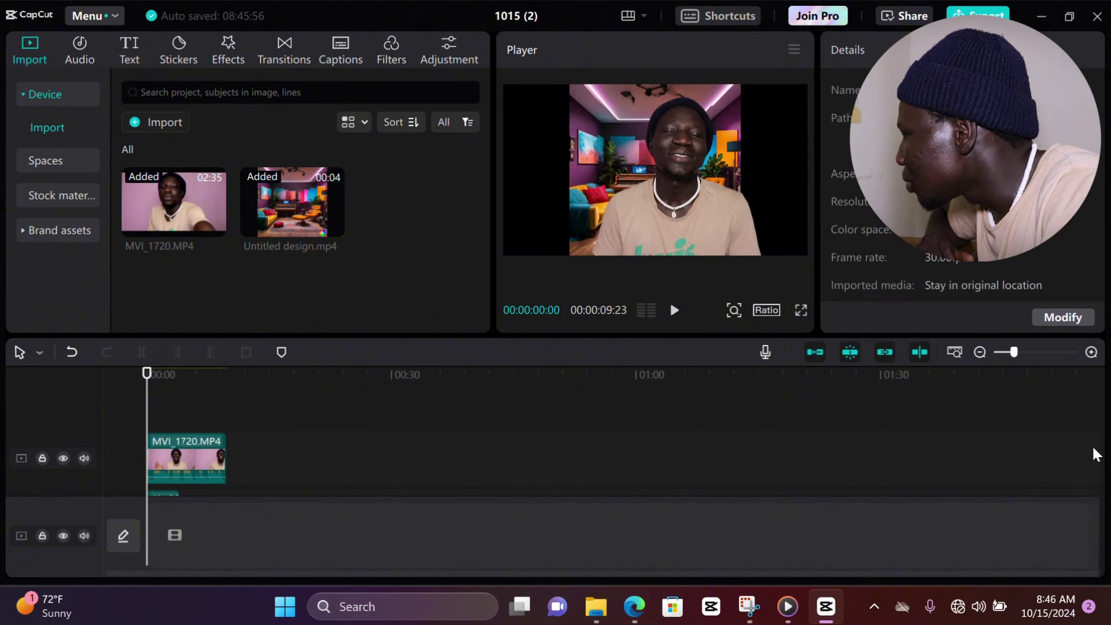
{"action": "left_click_drag", "start_coordinate": [1099, 451], "coordinate": [1100, 498]}
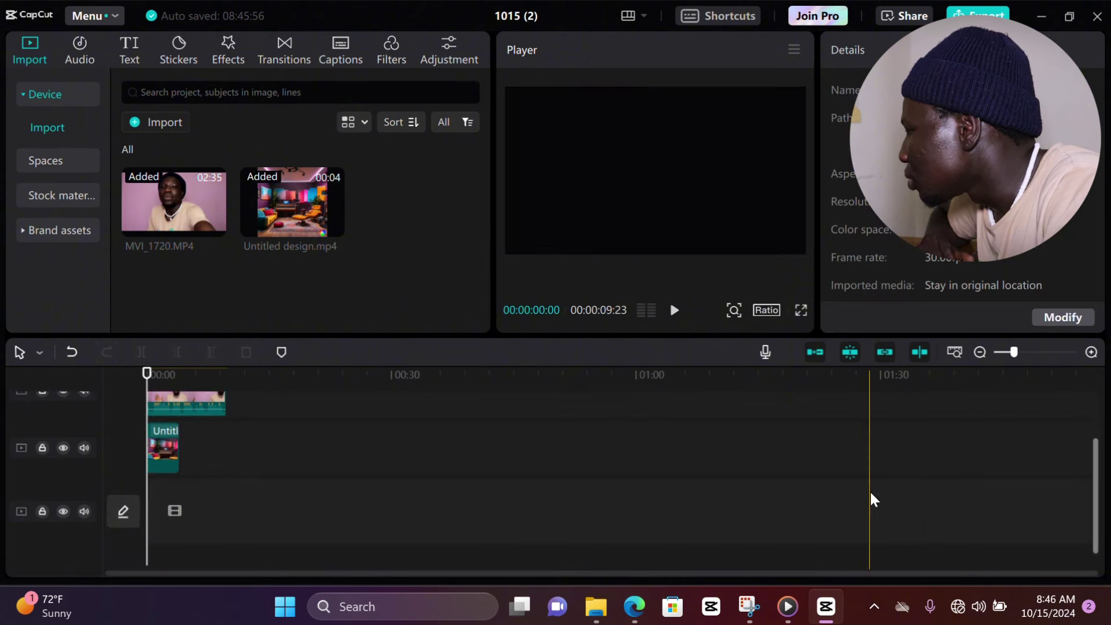
{"action": "left_click", "coordinate": [160, 497]}
{"action": "left_click", "coordinate": [154, 453]}
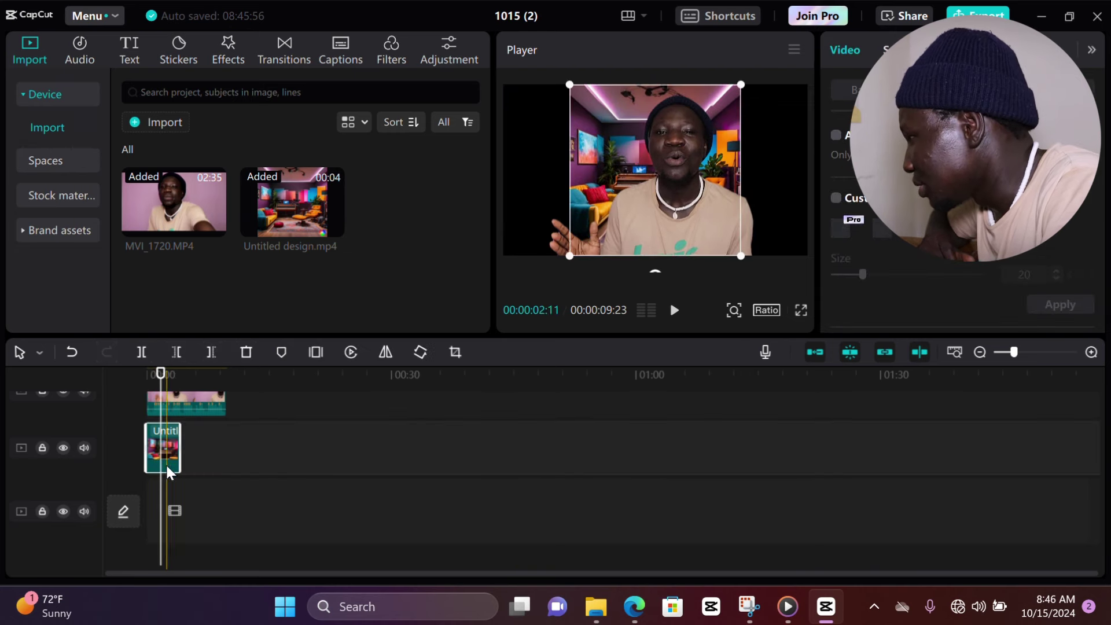
- Crop the Untitled design clip to a 16:9 ratio with the crop area shifted slightly upward, and copy the cropped clip
{"action": "left_click", "coordinate": [454, 353]}
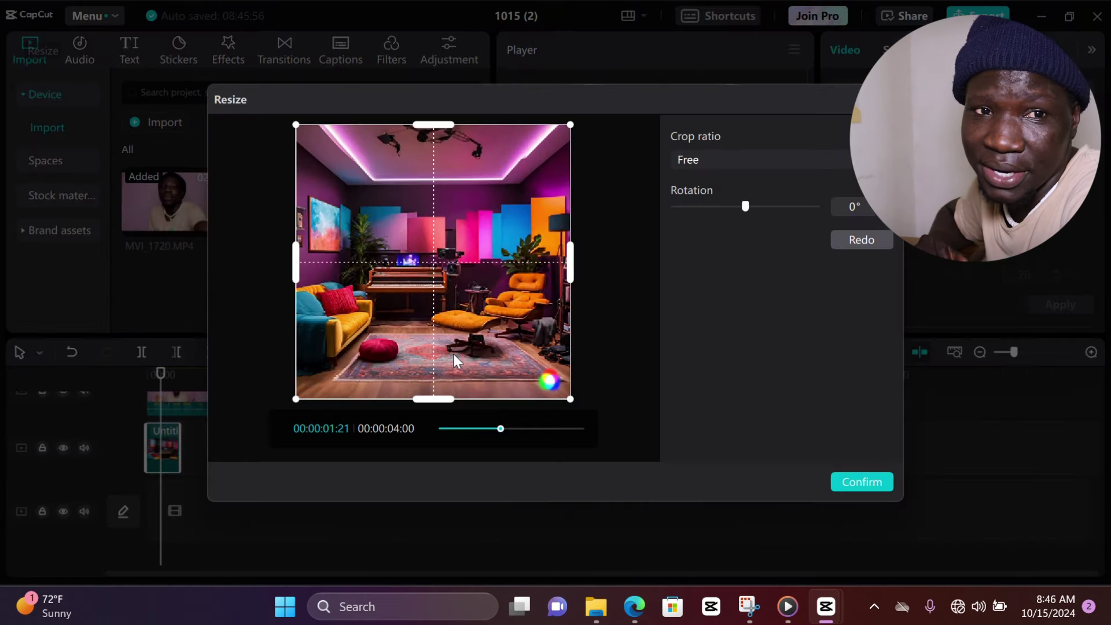
{"action": "left_click", "coordinate": [845, 160]}
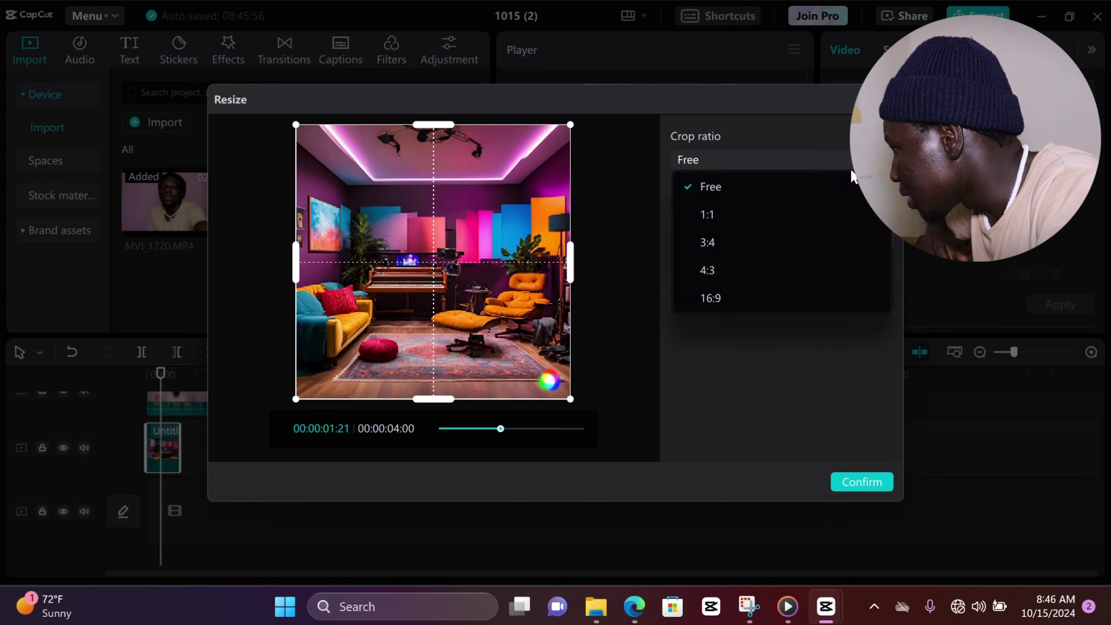
{"action": "left_click", "coordinate": [747, 305]}
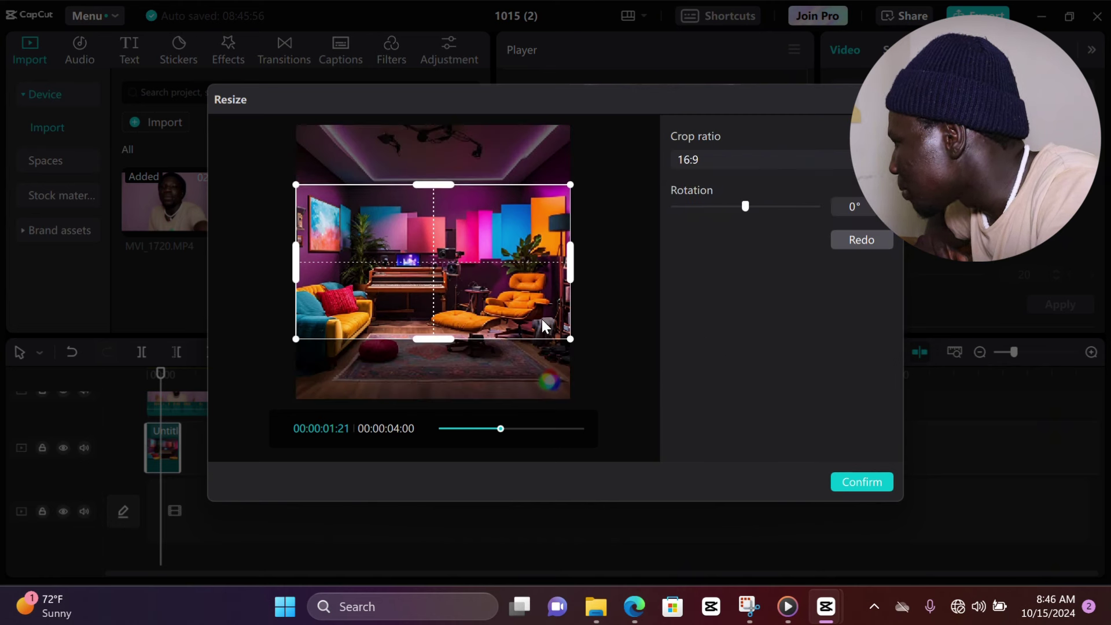
{"action": "left_click_drag", "start_coordinate": [519, 317], "coordinate": [516, 301]}
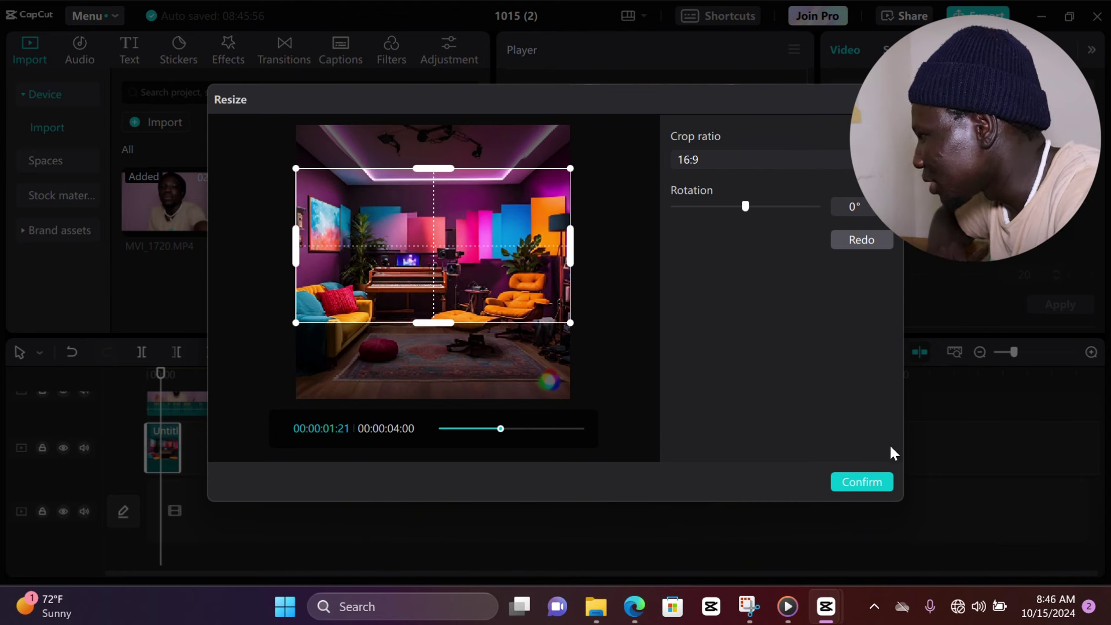
{"action": "left_click", "coordinate": [871, 480]}
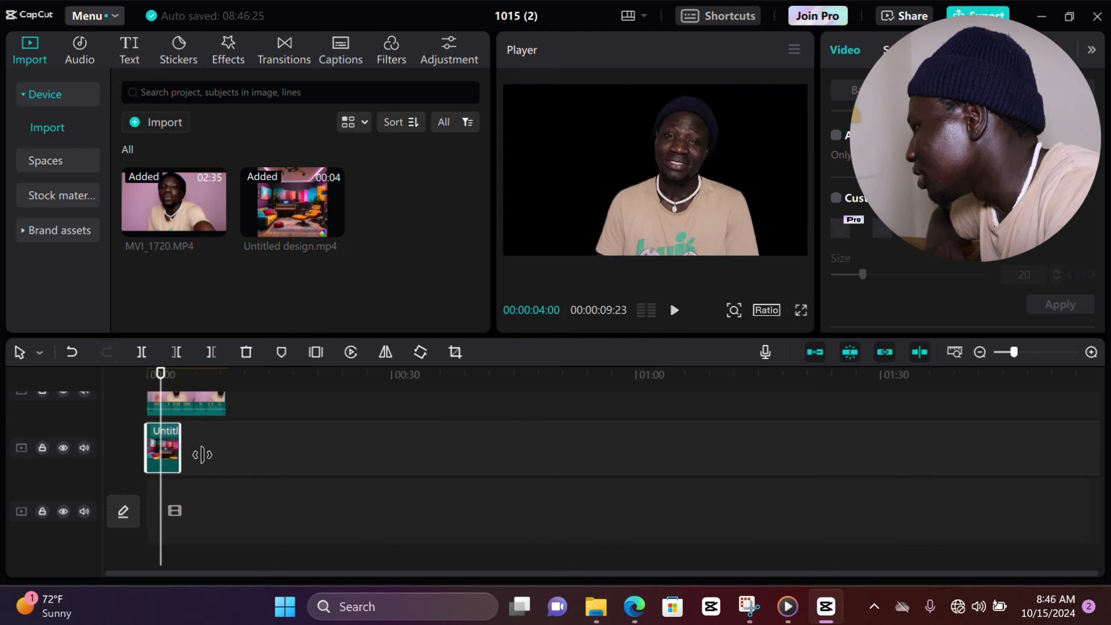
{"action": "right_click", "coordinate": [172, 447]}
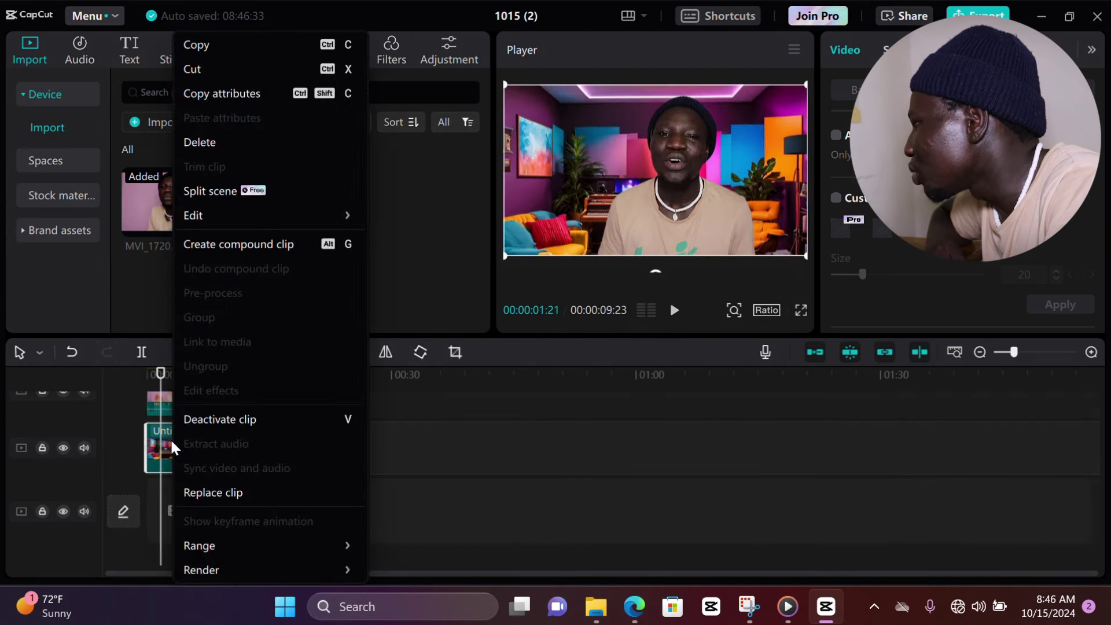
{"action": "left_click", "coordinate": [208, 46]}
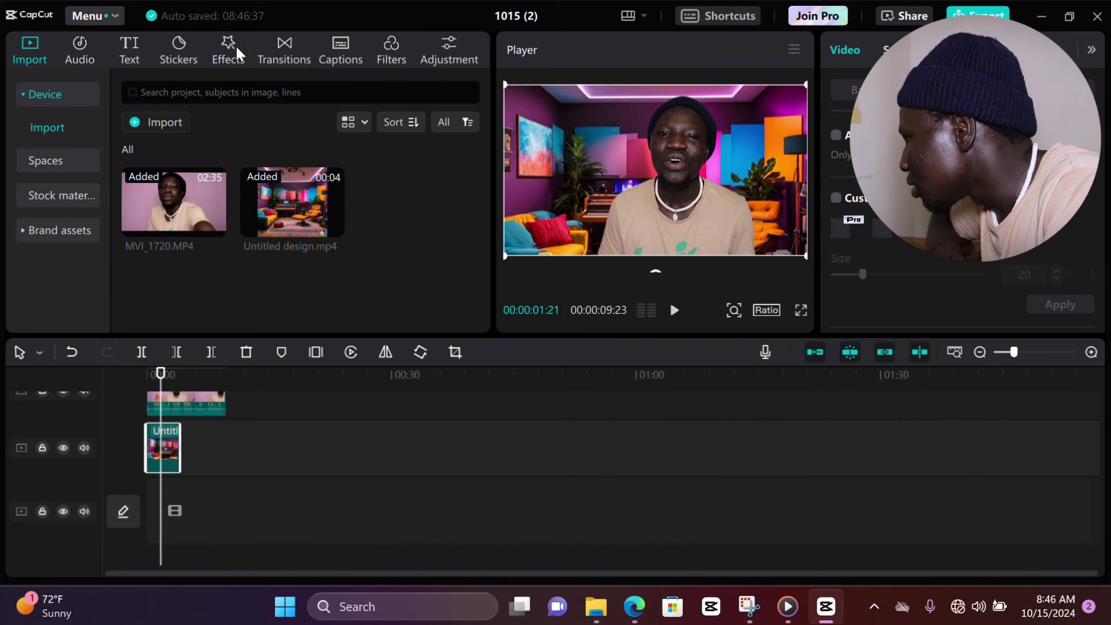
- Add the Blur video effect between the MVI_1720 and Untitled design tracks, extend it to MVI_1720's full length, and set Blur to 14
{"action": "left_click", "coordinate": [237, 65]}
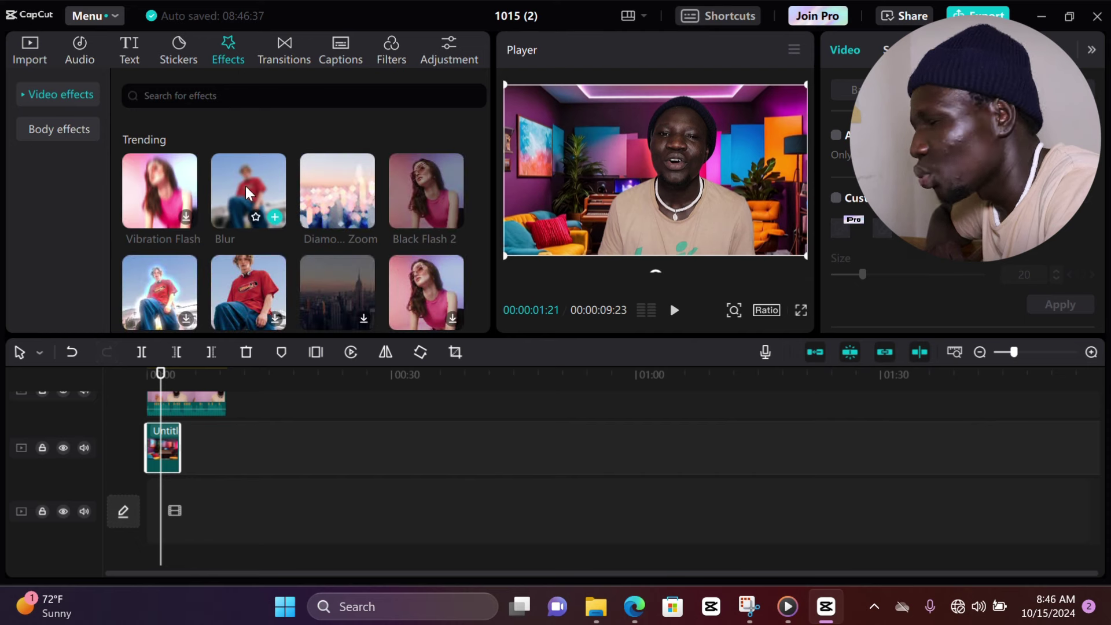
{"action": "left_click", "coordinate": [273, 217]}
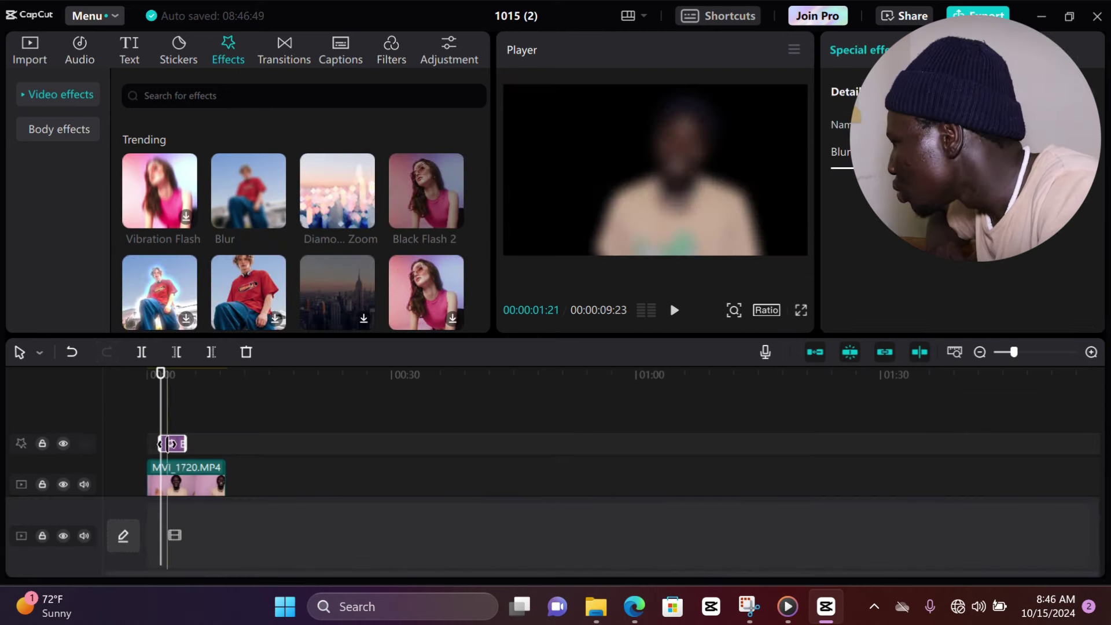
{"action": "left_click_drag", "start_coordinate": [175, 448], "coordinate": [227, 479]}
{"action": "left_click", "coordinate": [168, 465]}
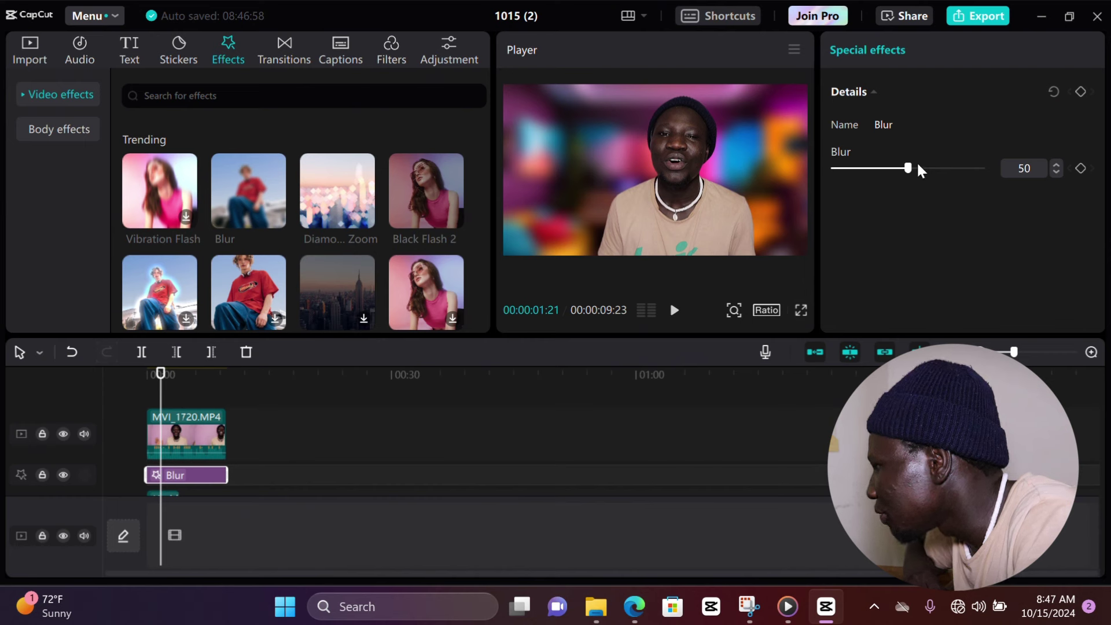
{"action": "left_click_drag", "start_coordinate": [907, 167], "coordinate": [853, 222]}
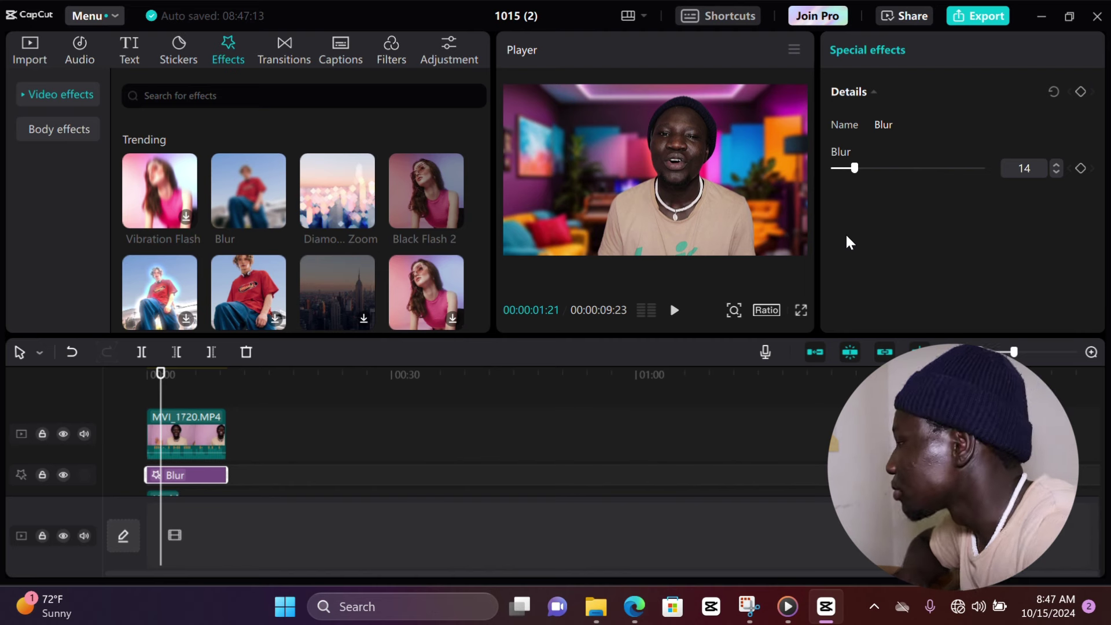
- Copy the Untitled design clip and paste the duplicate directly after it at 00:00:04:00
{"action": "left_click", "coordinate": [170, 490]}
{"action": "right_click", "coordinate": [170, 491]}
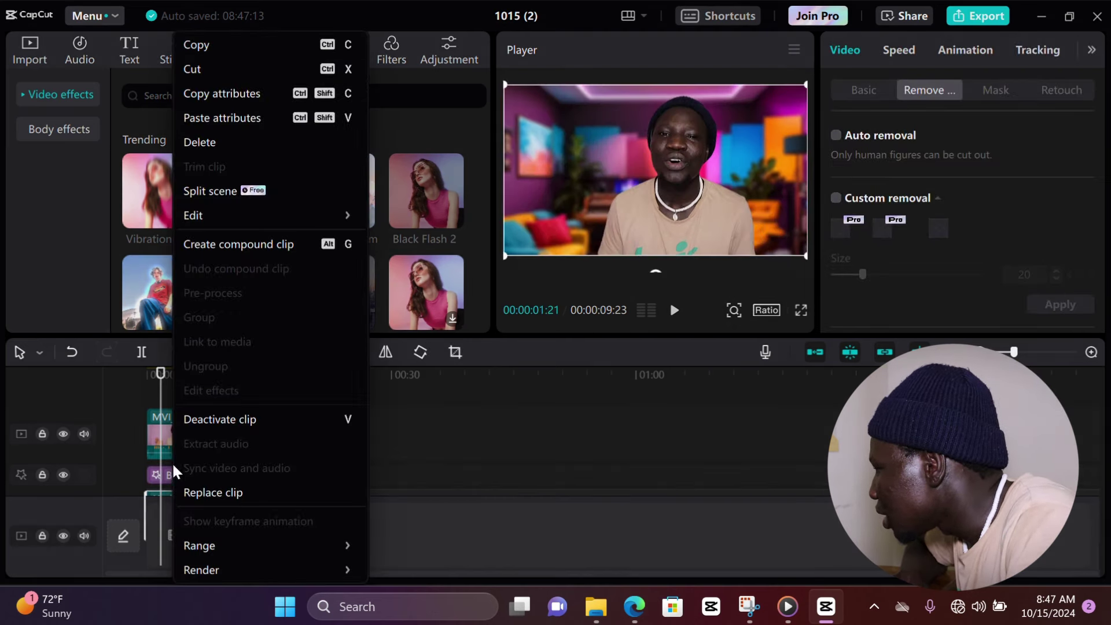
{"action": "left_click", "coordinate": [214, 44]}
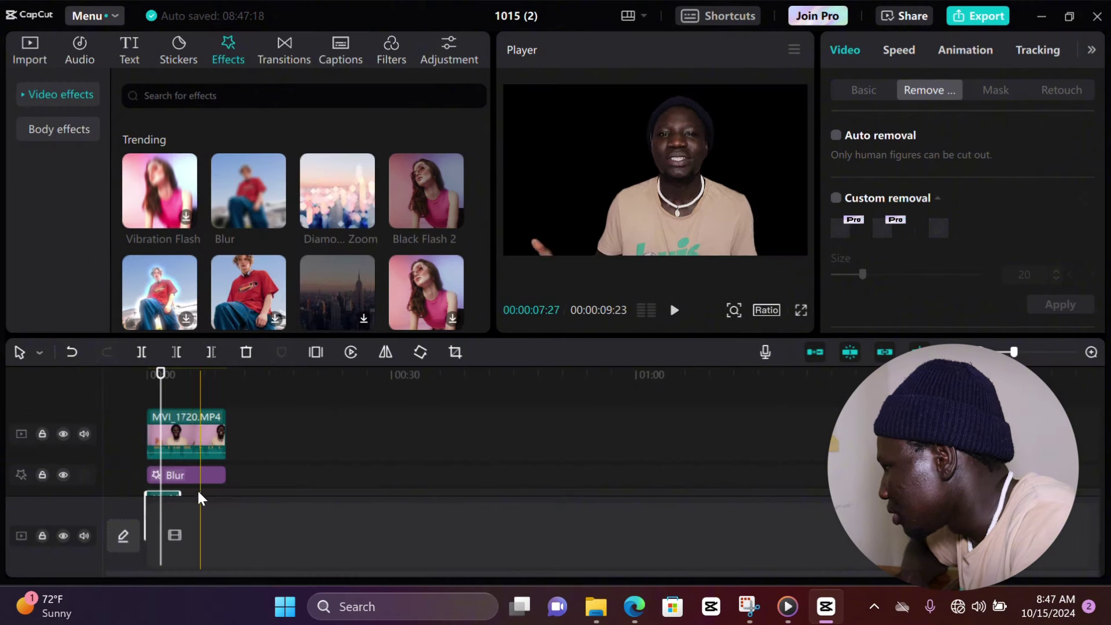
{"action": "left_click", "coordinate": [180, 398]}
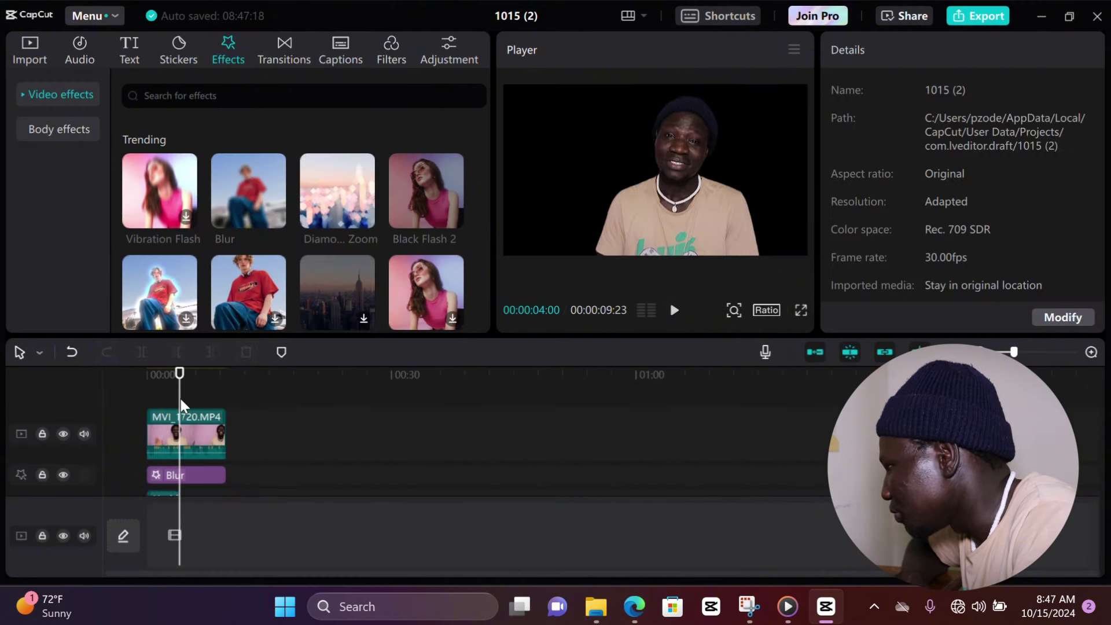
{"action": "right_click", "coordinate": [191, 405]}
{"action": "left_click", "coordinate": [201, 414]}
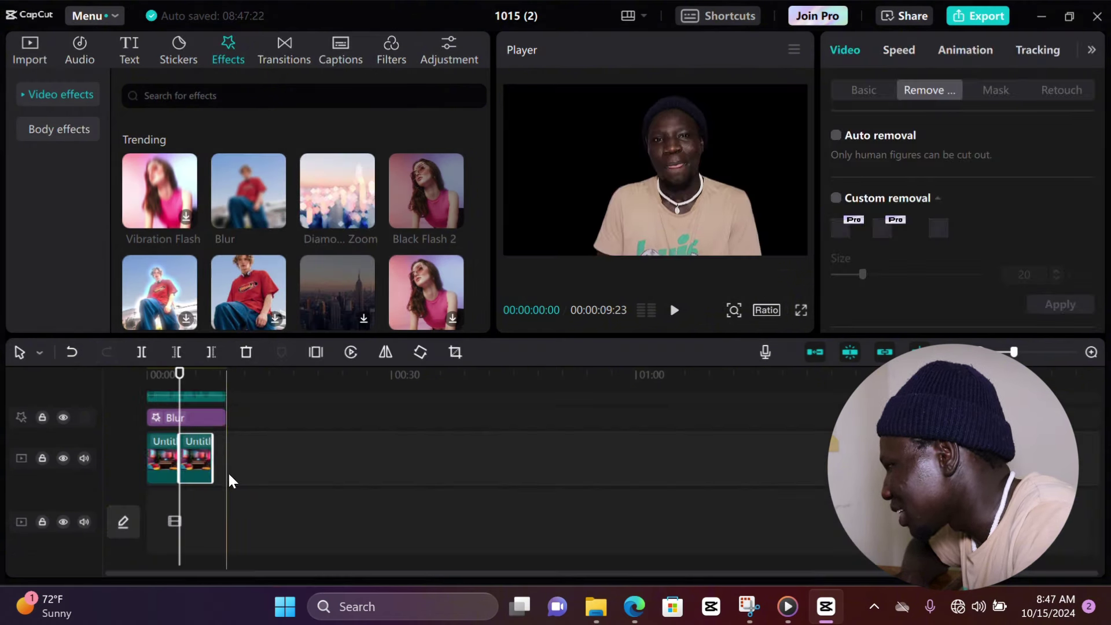
- Paste another copy of the Untitled design clip at 00:00:08:00, directly after the second one
{"action": "left_click", "coordinate": [210, 371]}
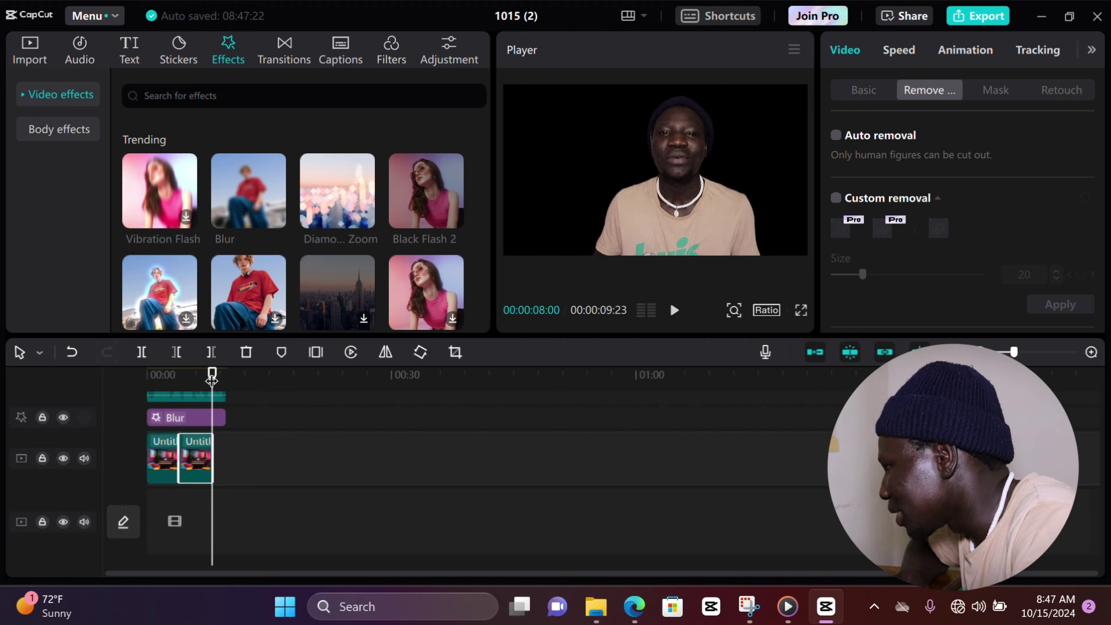
{"action": "left_click", "coordinate": [212, 386]}
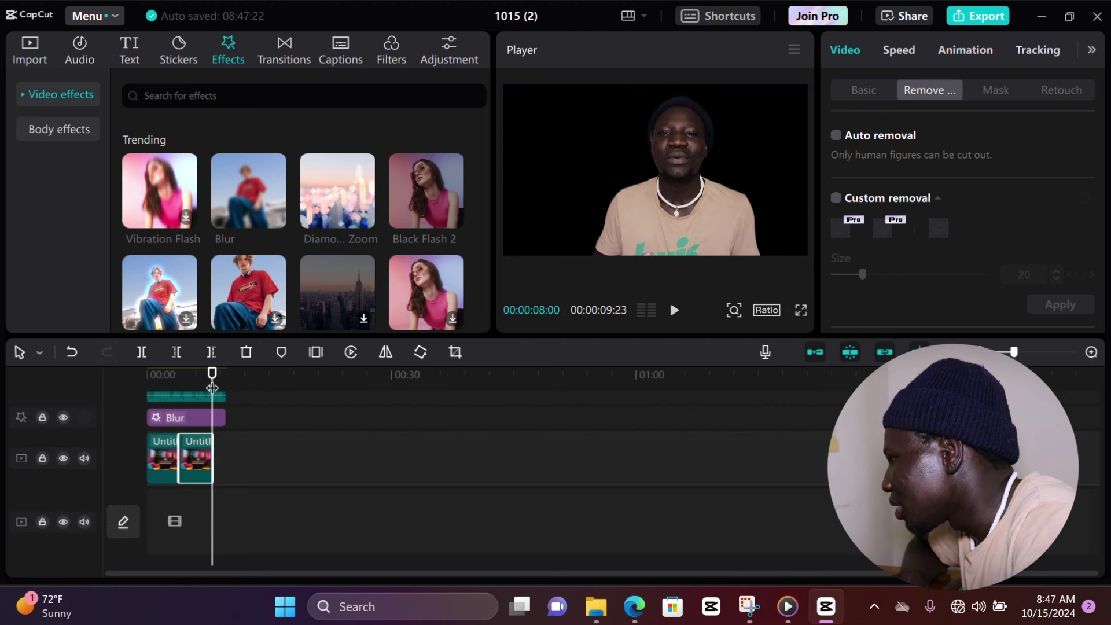
{"action": "right_click", "coordinate": [214, 449]}
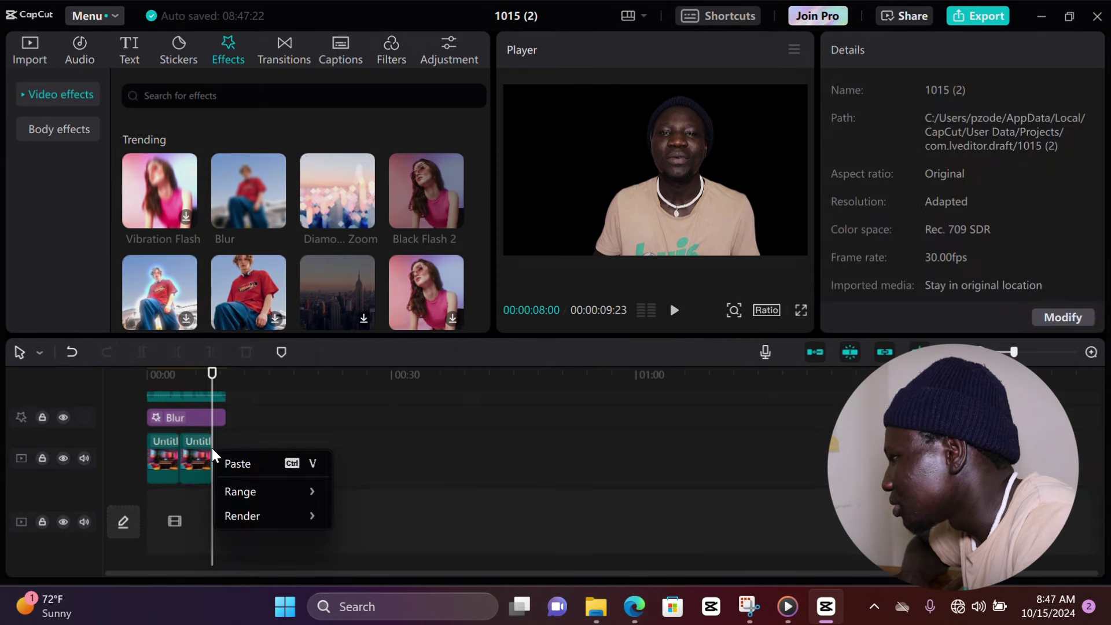
{"action": "left_click", "coordinate": [237, 463]}
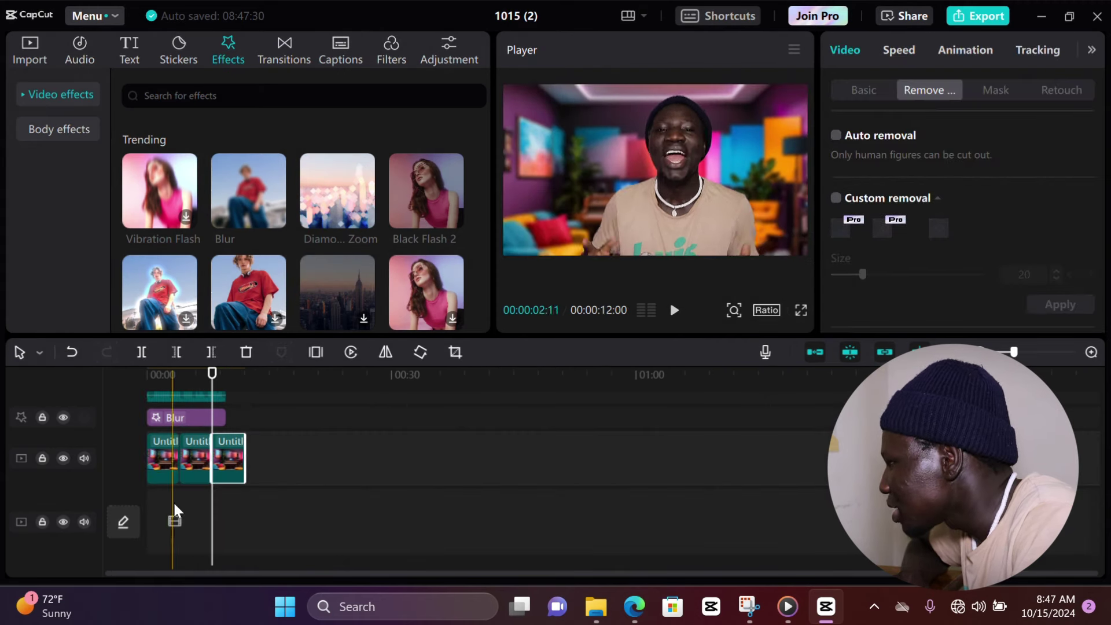
- Play the composite from the start of the timeline to check the presenter against the blurred background, and pause it
{"action": "left_click", "coordinate": [148, 524]}
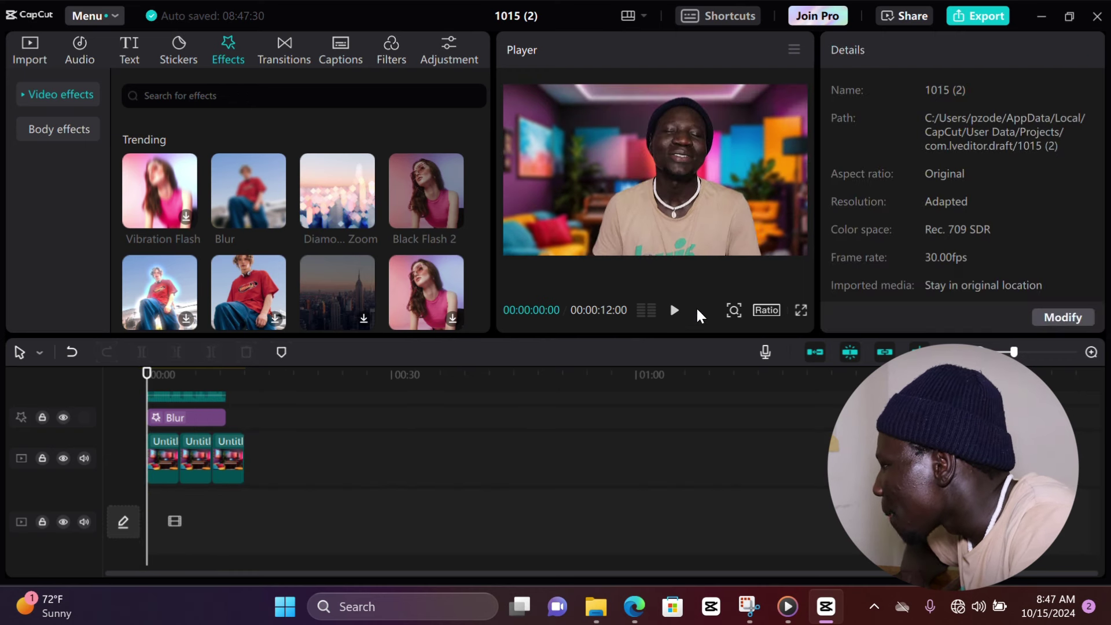
{"action": "left_click", "coordinate": [676, 311]}
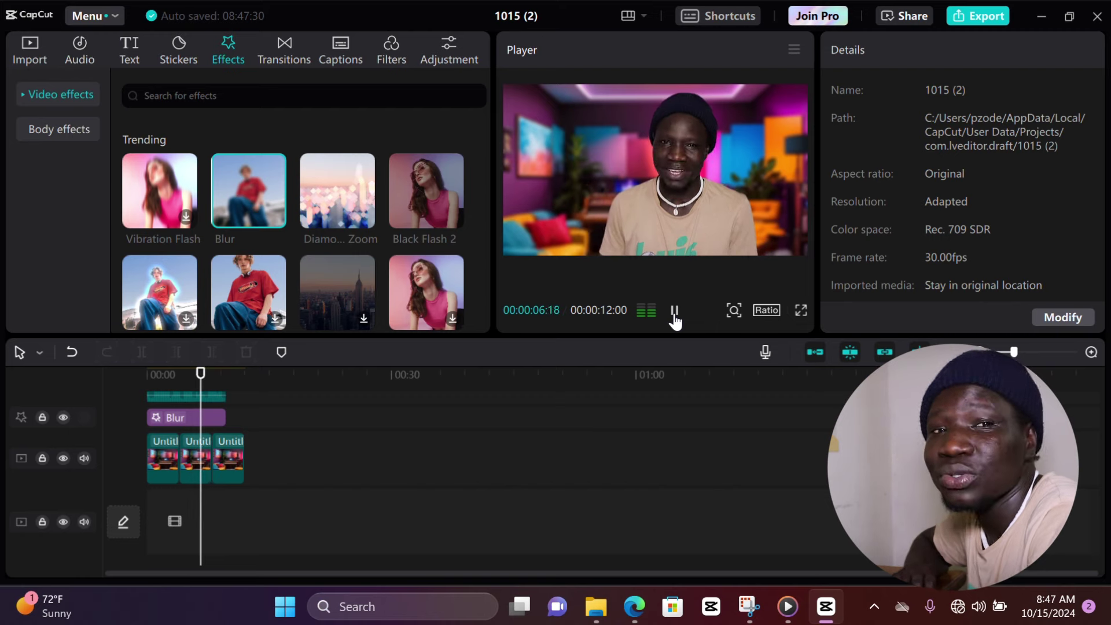
{"action": "left_click", "coordinate": [674, 312]}
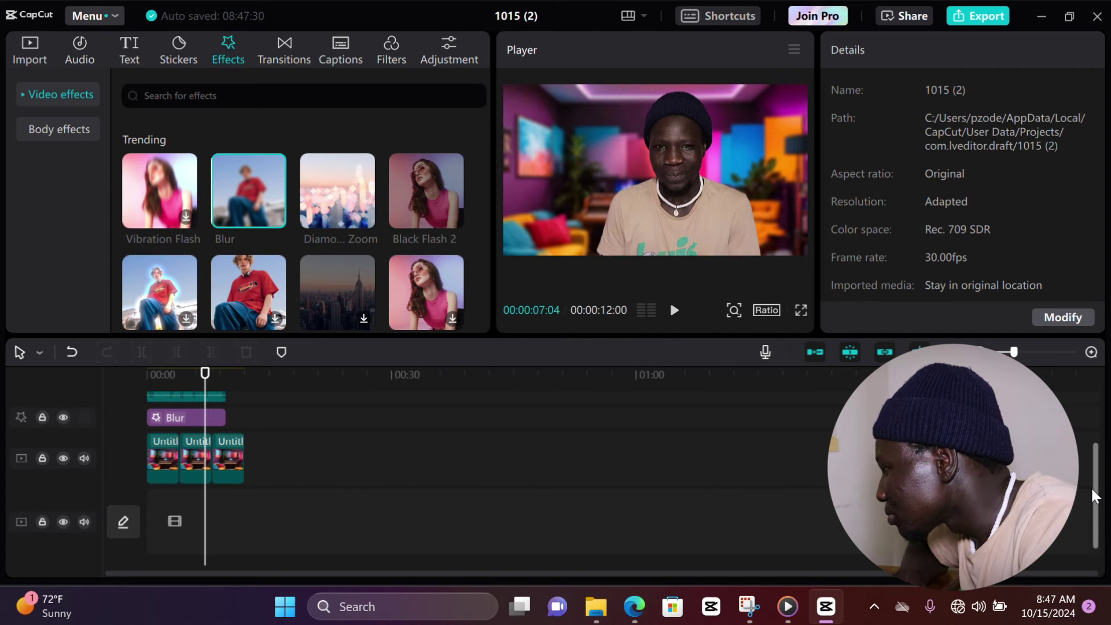
- Adjust the MVI_1720 clip's colour with Temp at -7, Tint at 7 and Saturation at 4
{"action": "left_click_drag", "start_coordinate": [1095, 481], "coordinate": [1096, 442]}
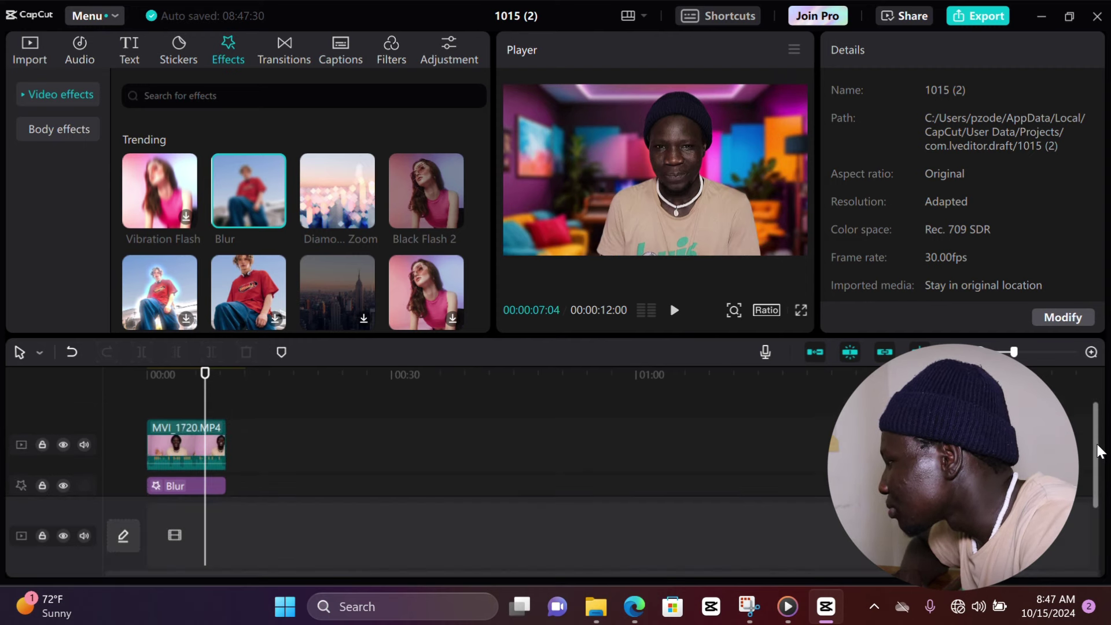
{"action": "left_click", "coordinate": [177, 447]}
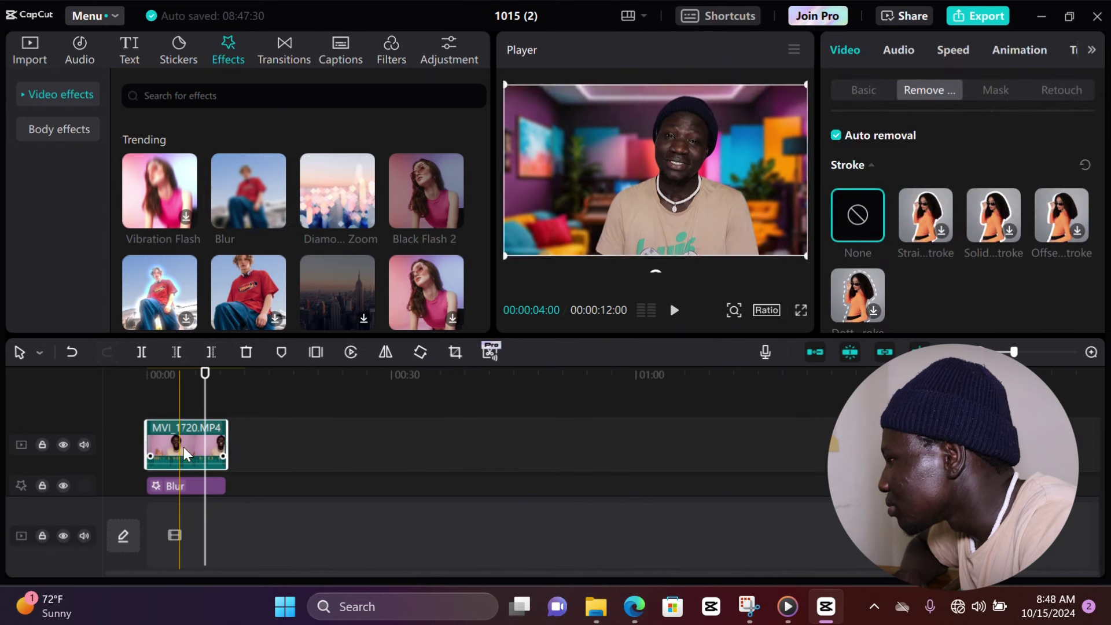
{"action": "scroll", "coordinate": [1012, 53], "scroll_direction": "down", "scroll_amount": 3}
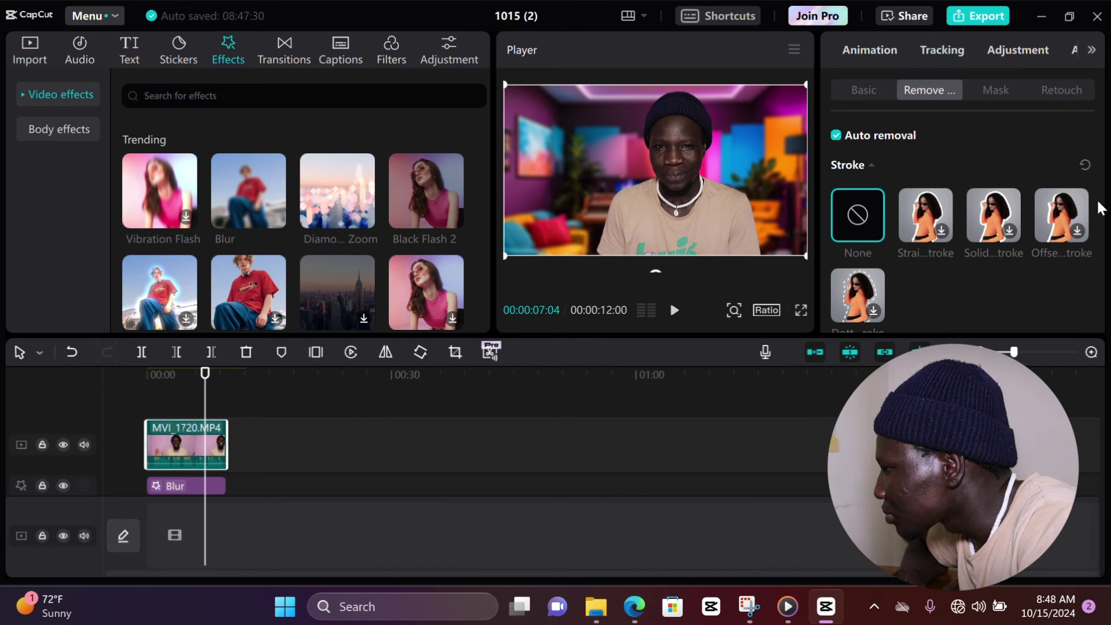
{"action": "left_click", "coordinate": [1020, 50]}
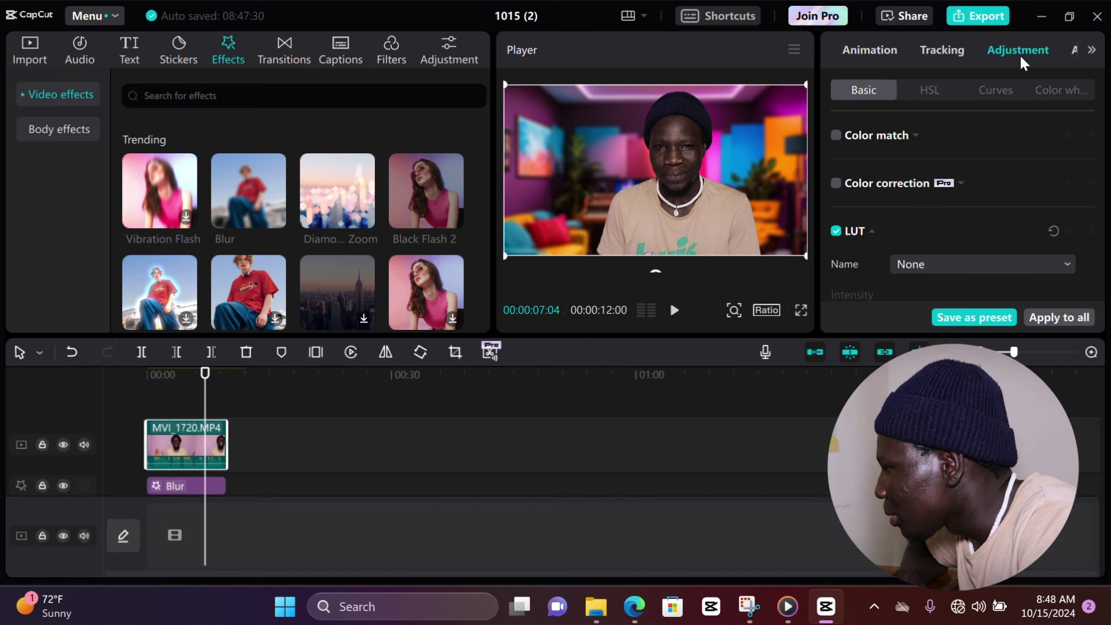
{"action": "left_click_drag", "start_coordinate": [1104, 144], "coordinate": [1051, 199]}
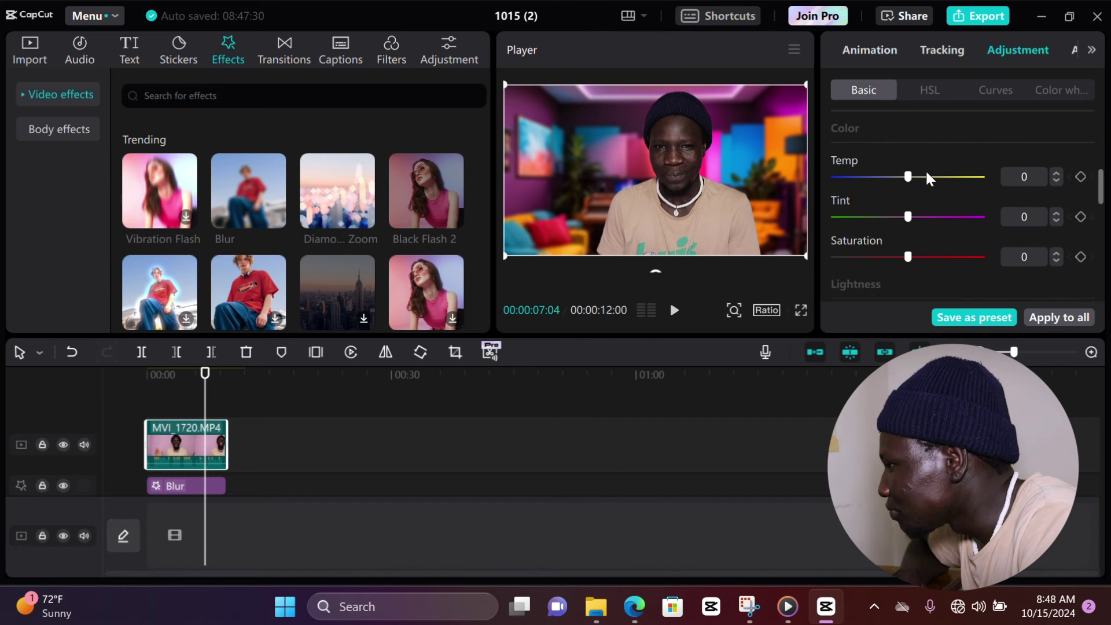
{"action": "left_click_drag", "start_coordinate": [903, 174], "coordinate": [894, 184]}
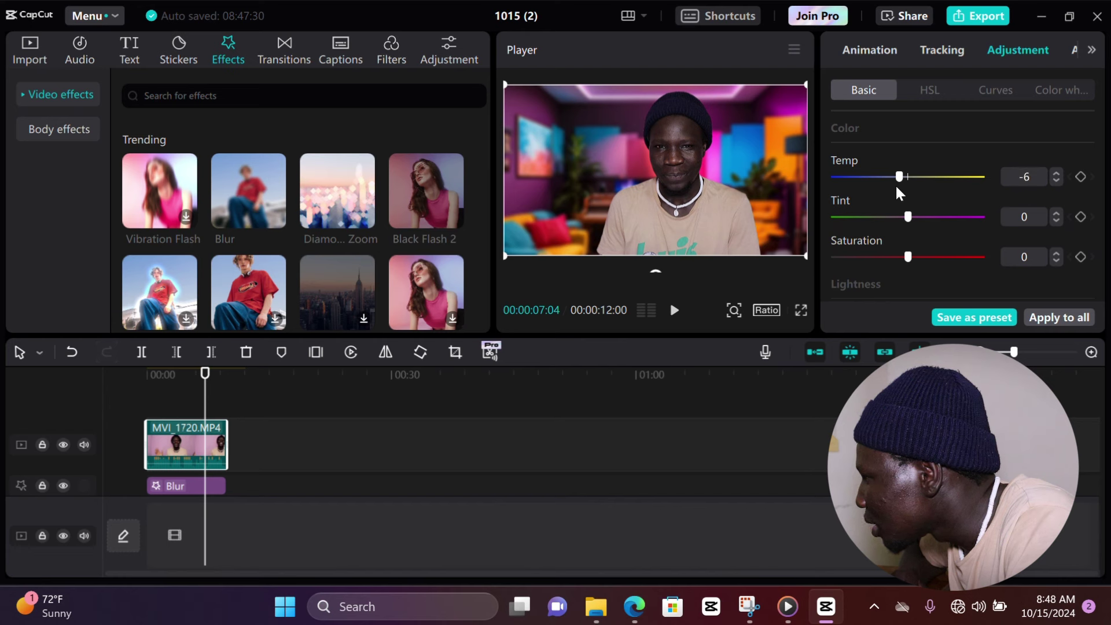
{"action": "left_click", "coordinate": [1057, 173]}
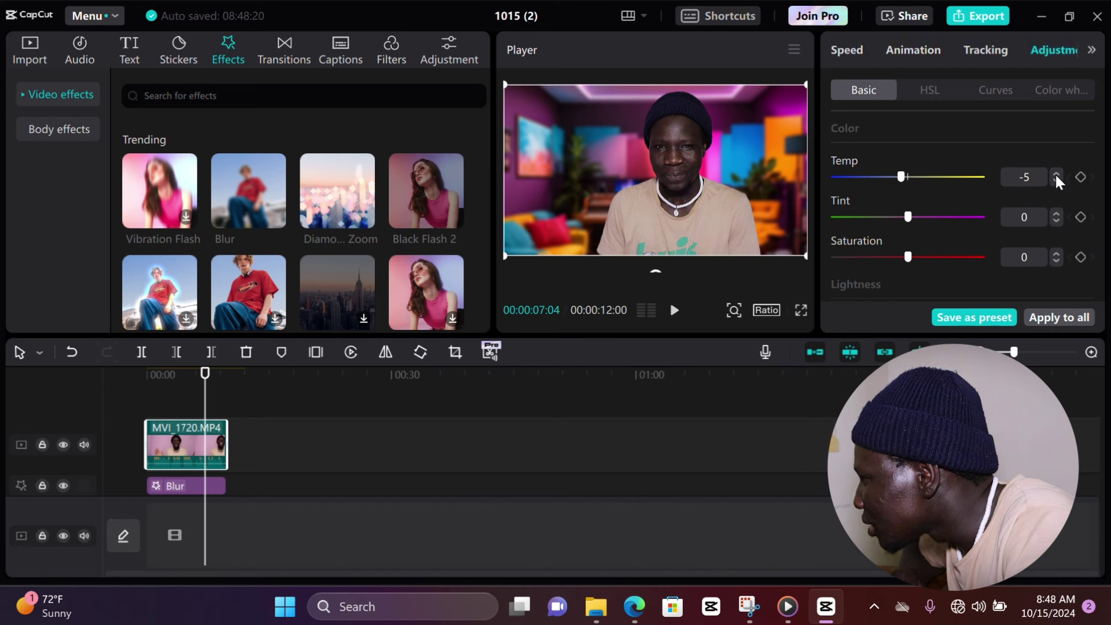
{"action": "left_click", "coordinate": [1056, 173]}
{"action": "left_click", "coordinate": [1055, 181]}
{"action": "left_click", "coordinate": [1055, 181]}
{"action": "left_click", "coordinate": [1055, 181]}
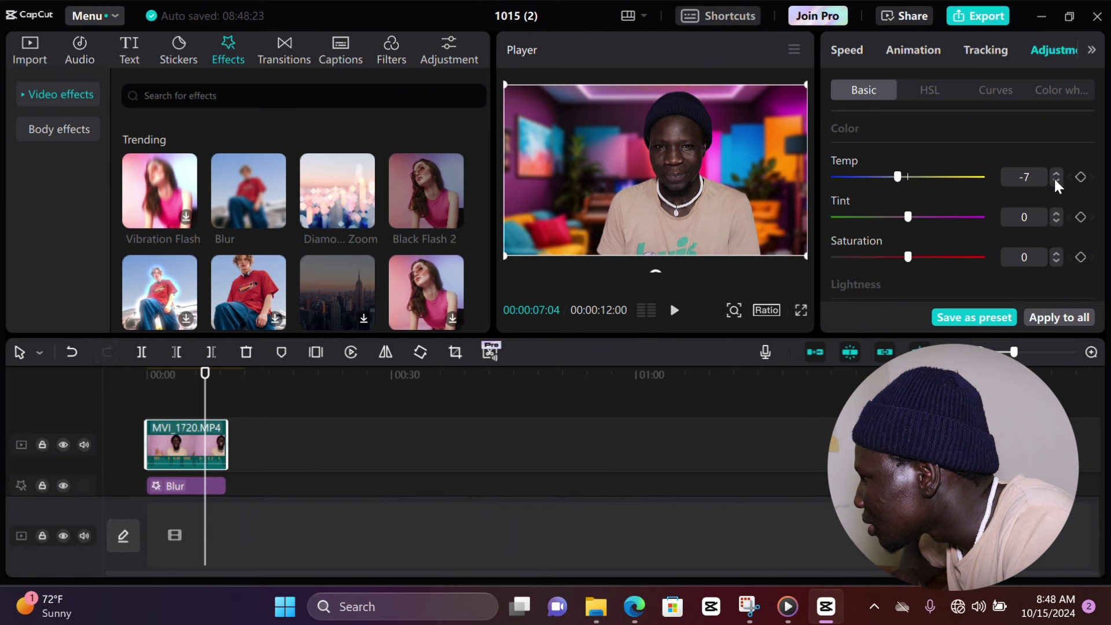
{"action": "left_click", "coordinate": [1056, 181]}
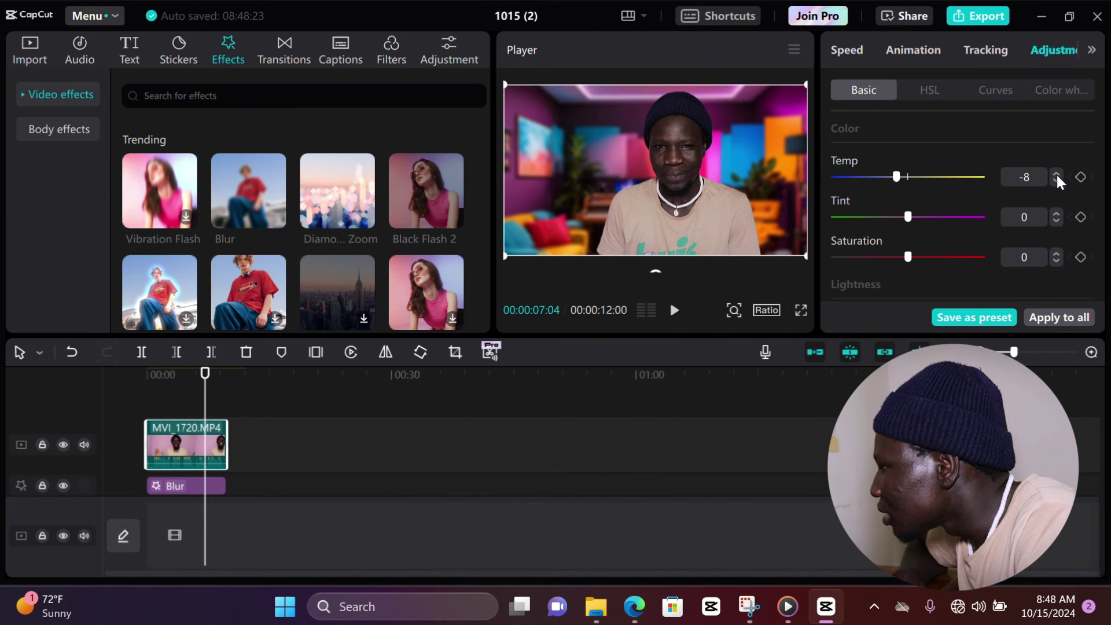
{"action": "left_click", "coordinate": [1056, 172]}
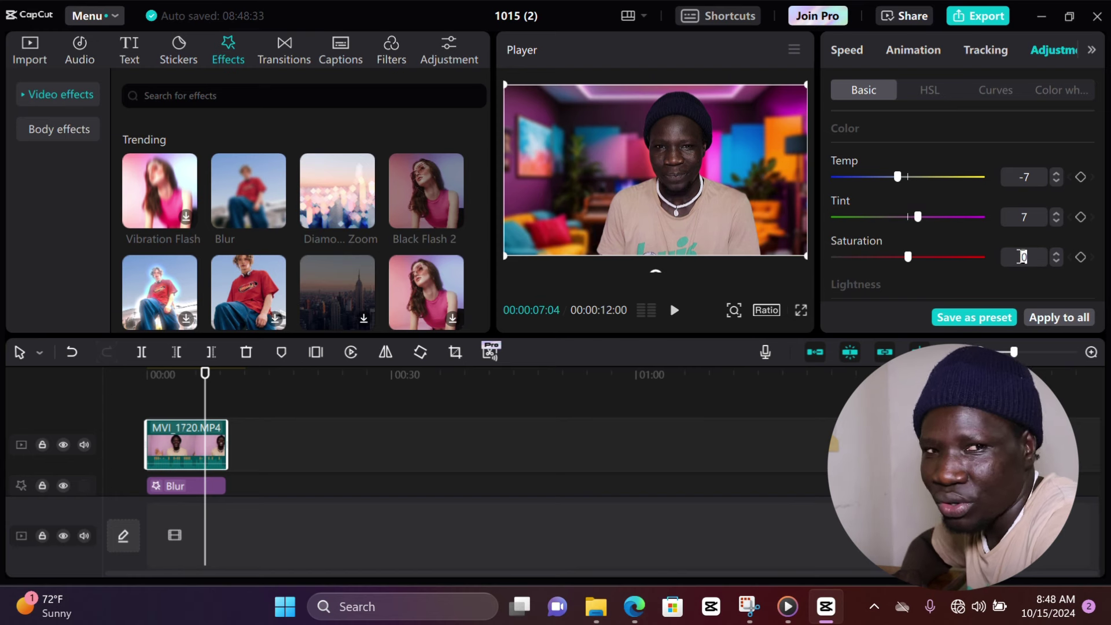
{"action": "key", "text": "Return"}
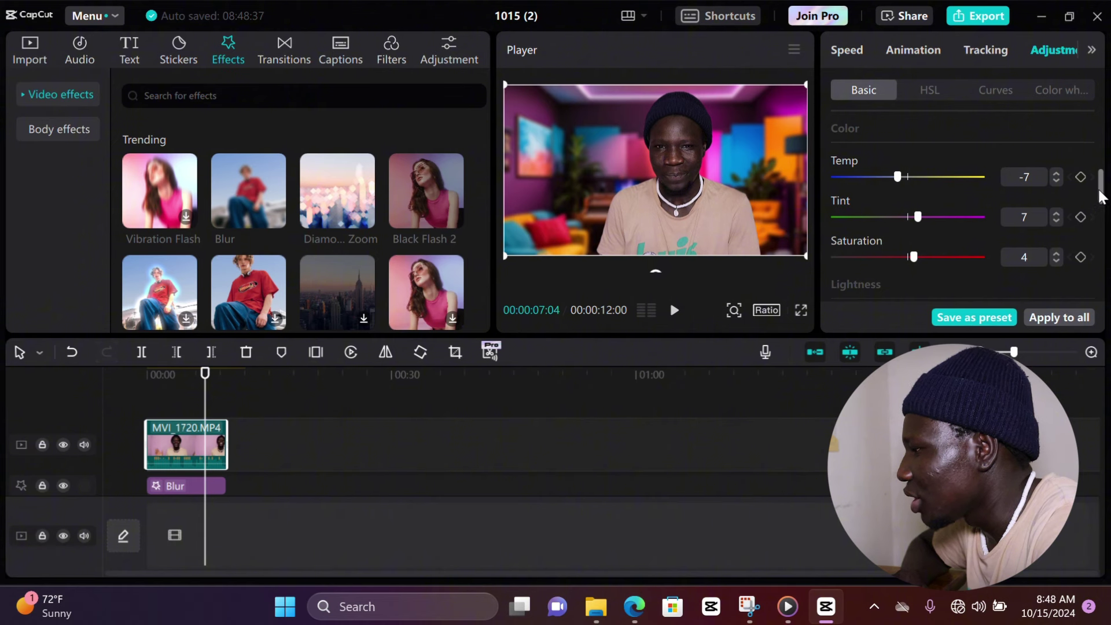
- Set the Shadow adjustment of the MVI_1720 clip to 10
{"action": "left_click_drag", "start_coordinate": [1101, 197], "coordinate": [1103, 248]}
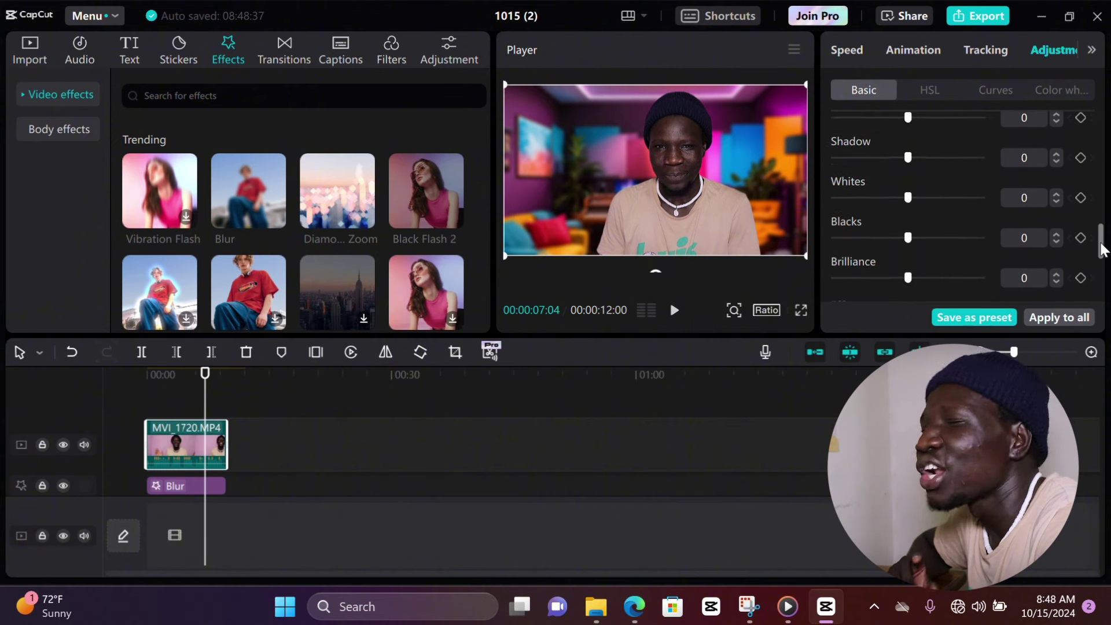
{"action": "left_click", "coordinate": [1022, 165]}
{"action": "type", "text": "10"}
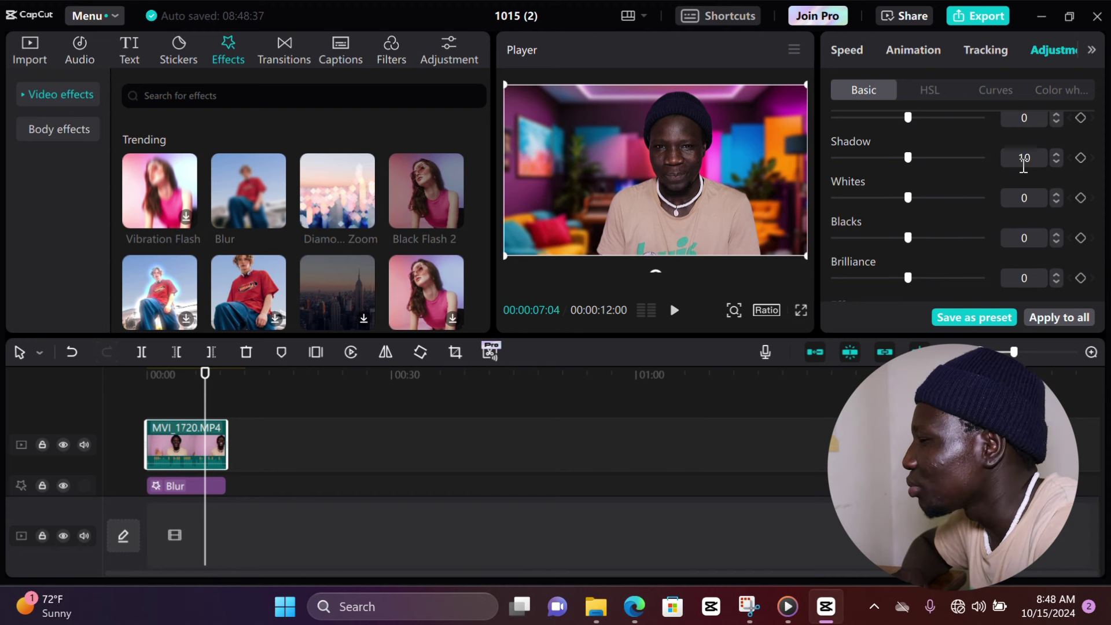
{"action": "left_click", "coordinate": [987, 179]}
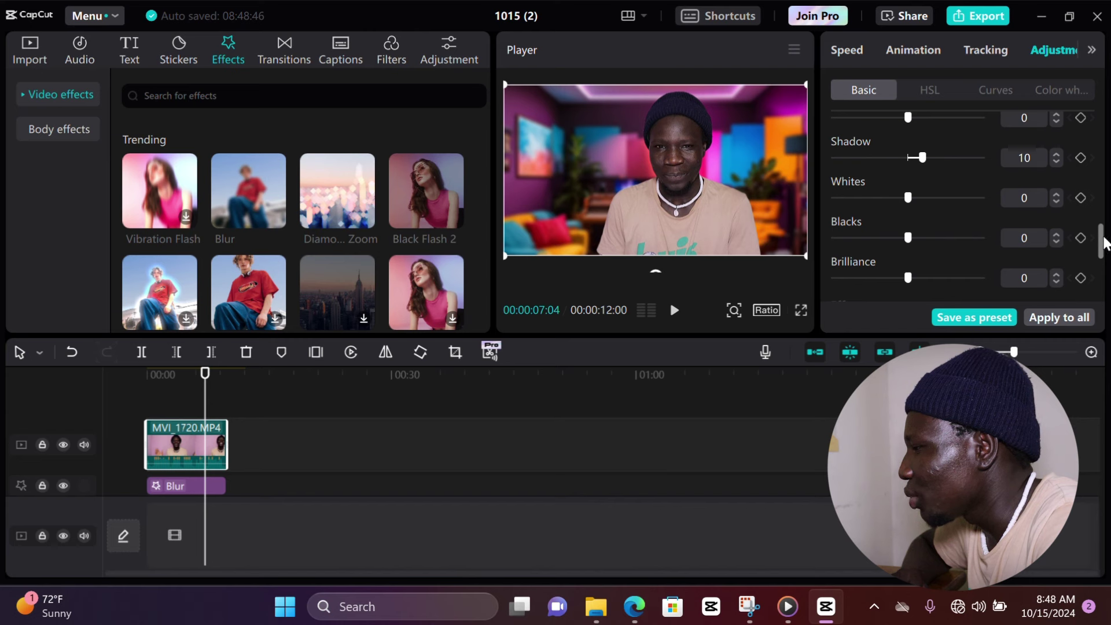
- Set the MVI_1720 clip's Vignette to 20 and apply its adjustments to all clips
{"action": "left_click_drag", "start_coordinate": [1104, 242], "coordinate": [1107, 289]}
{"action": "left_click", "coordinate": [1022, 292]}
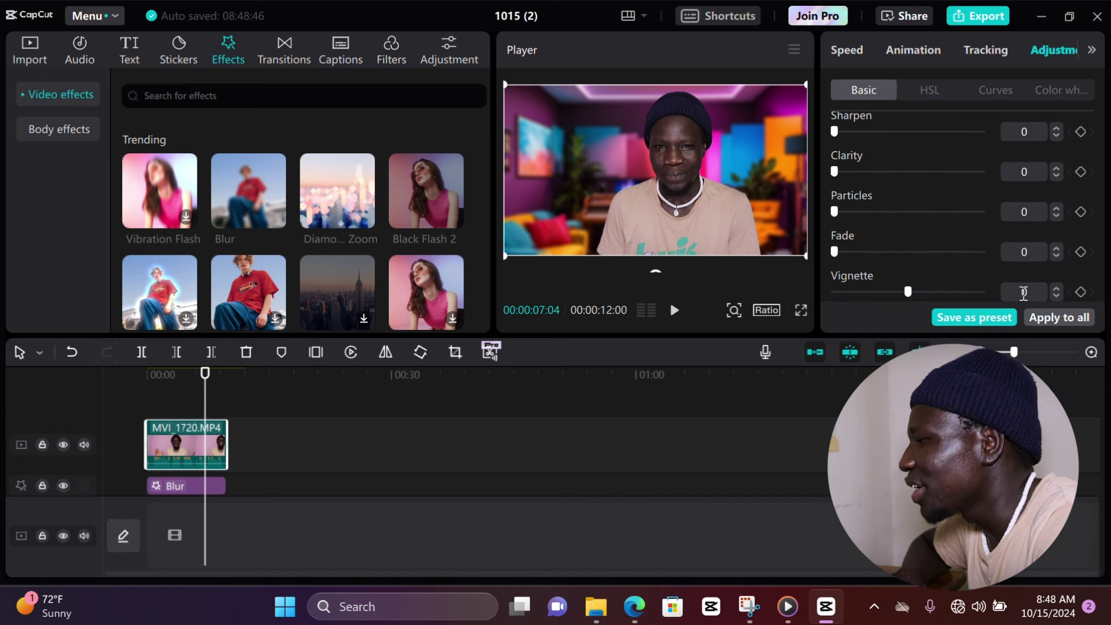
{"action": "type", "text": "2"}
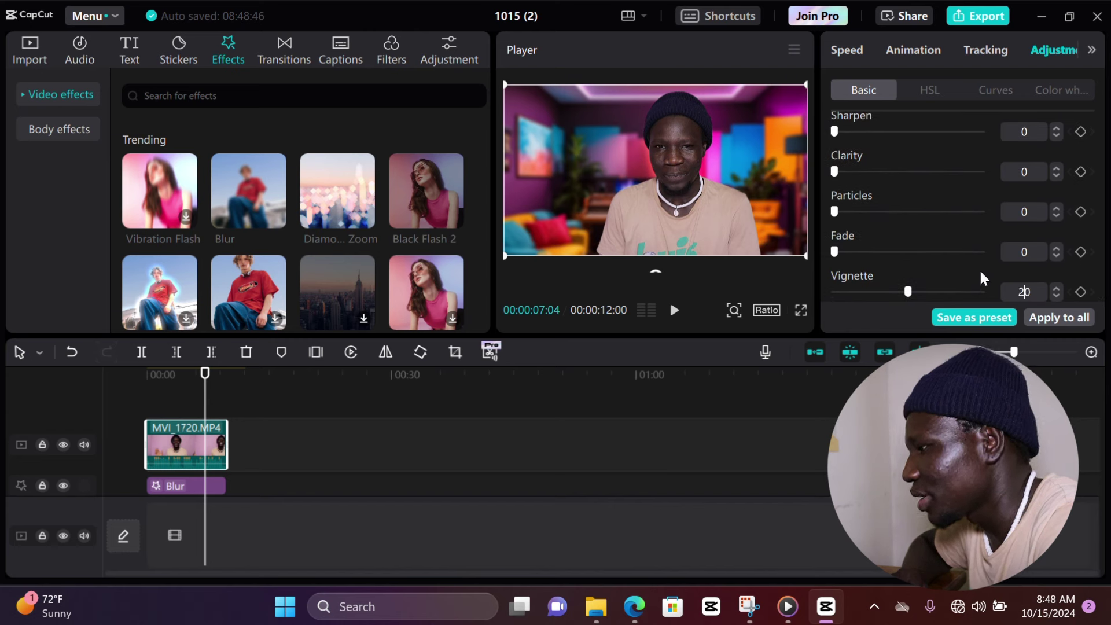
{"action": "key", "text": "Return"}
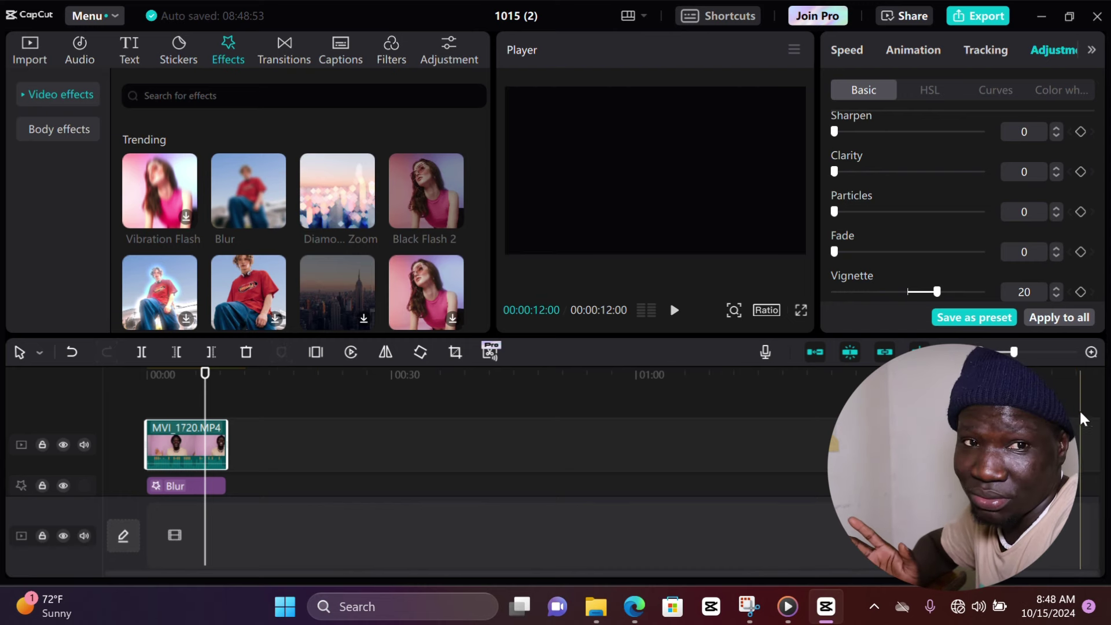
{"action": "left_click", "coordinate": [1046, 322]}
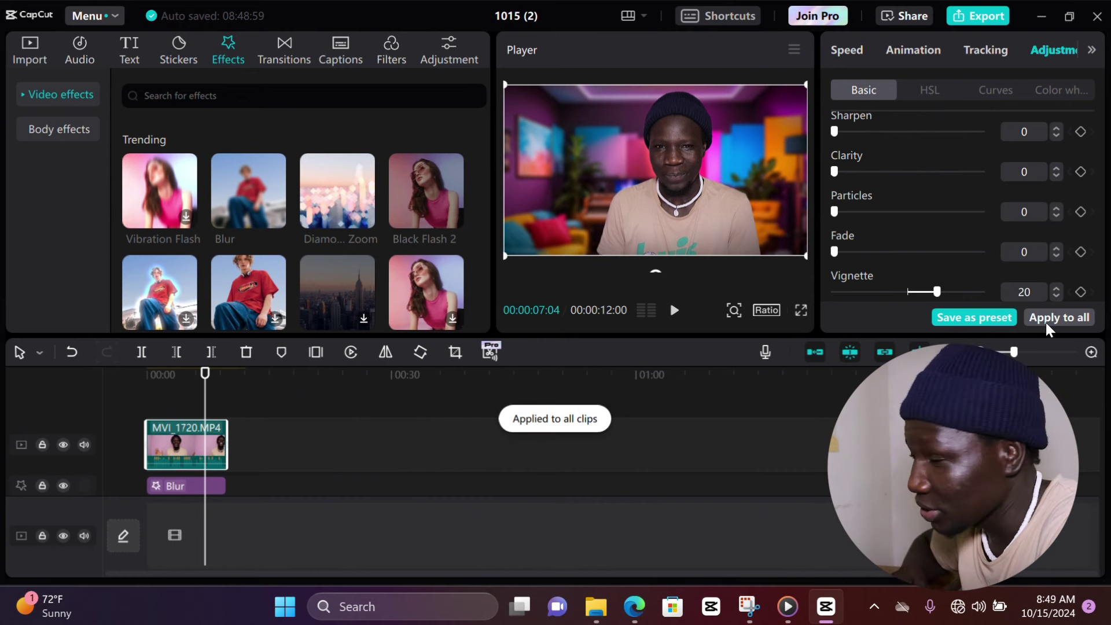
- Return the playhead to the start of the timeline and show the composite in the full-screen preview
{"action": "left_click", "coordinate": [157, 409]}
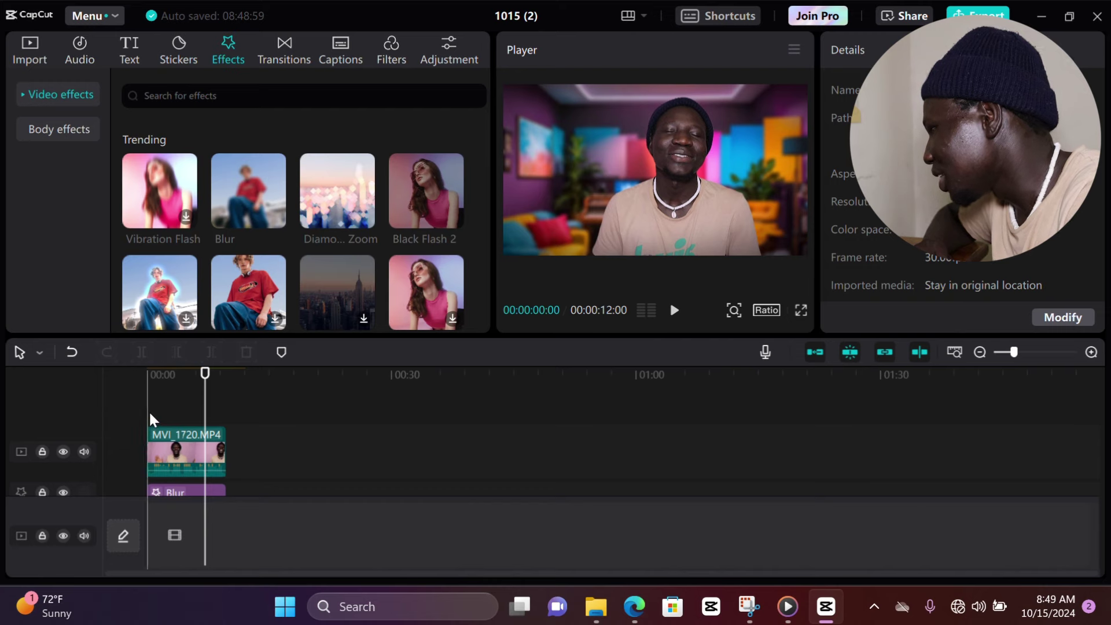
{"action": "left_click", "coordinate": [148, 411]}
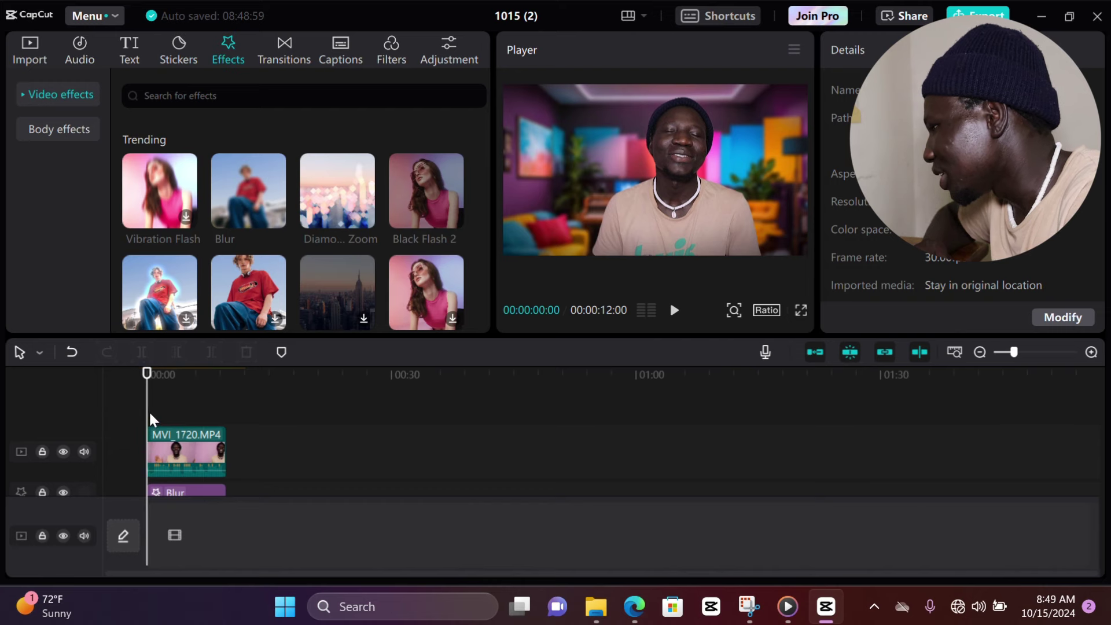
{"action": "left_click", "coordinate": [801, 312]}
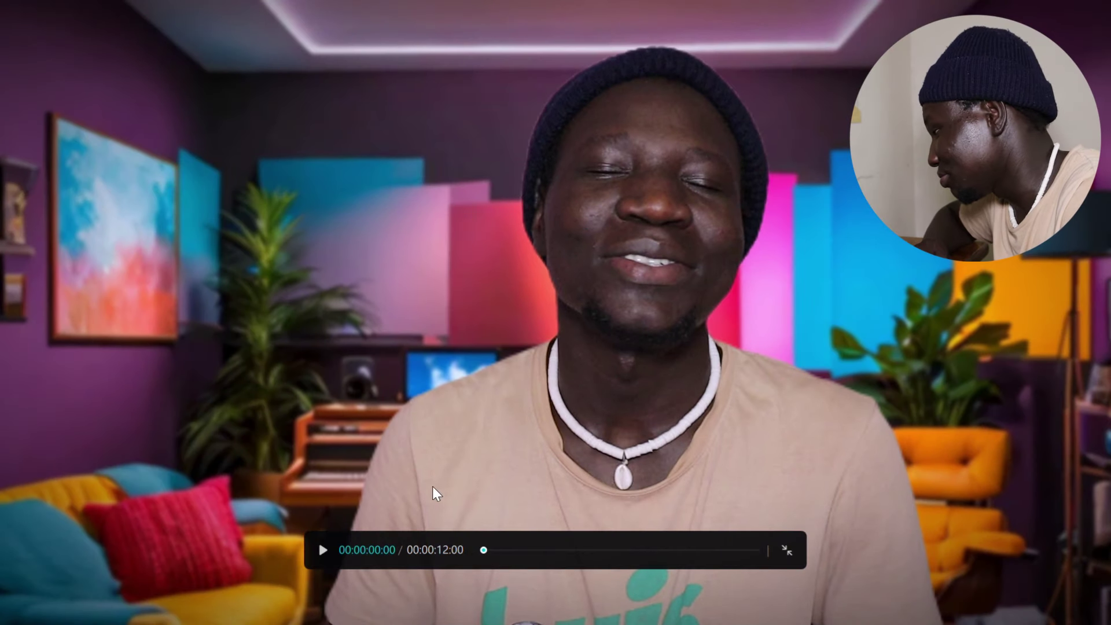